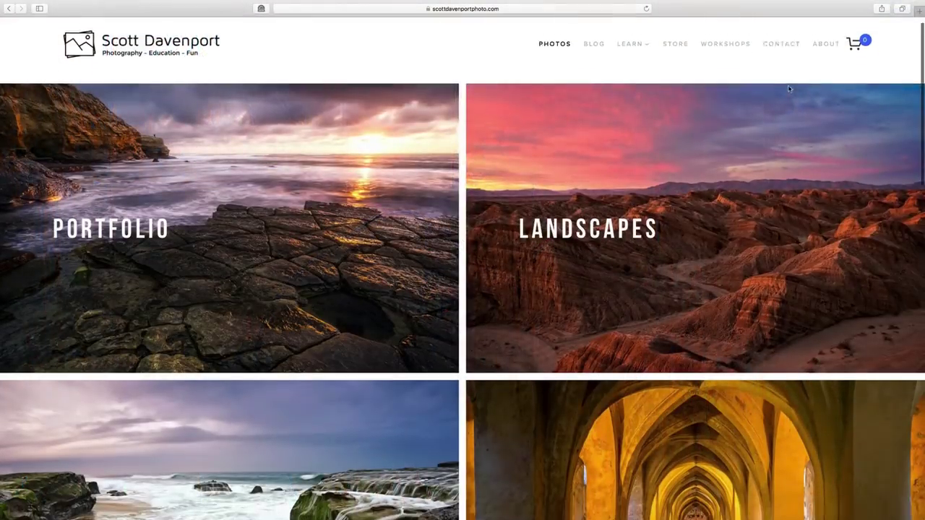
Scroll down the portfolio page and open the Seascapes gallery tile.
scroll(787, 89, down, 5)
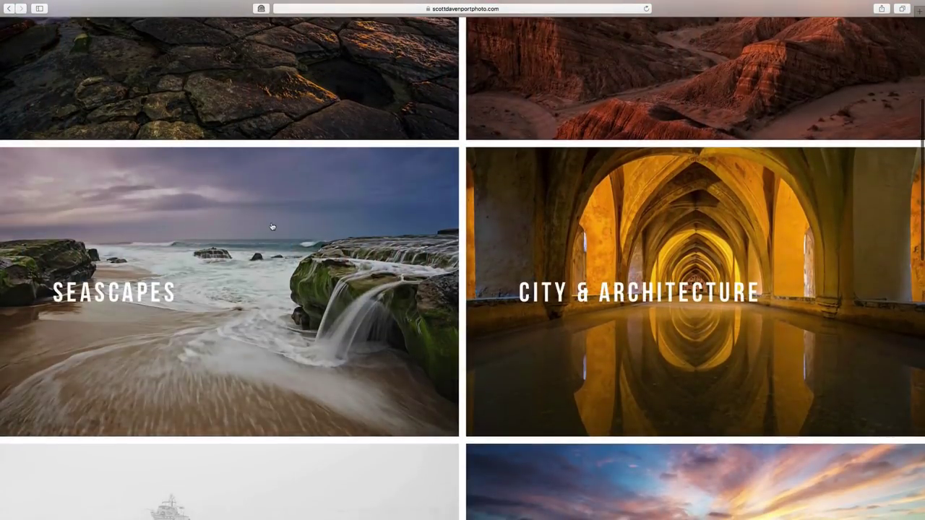
click(272, 227)
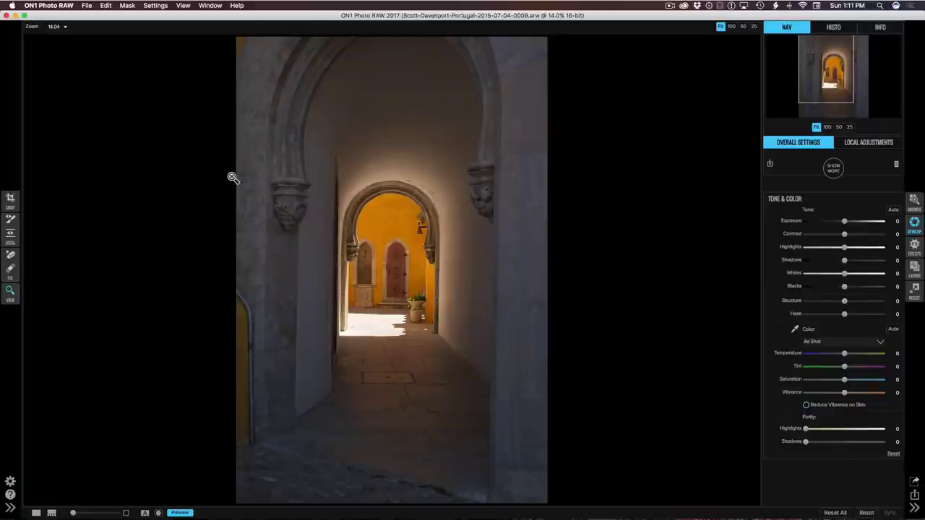
Draw a freeform crop around the archway, trimming the top, left, right and bottom edges.
click(11, 201)
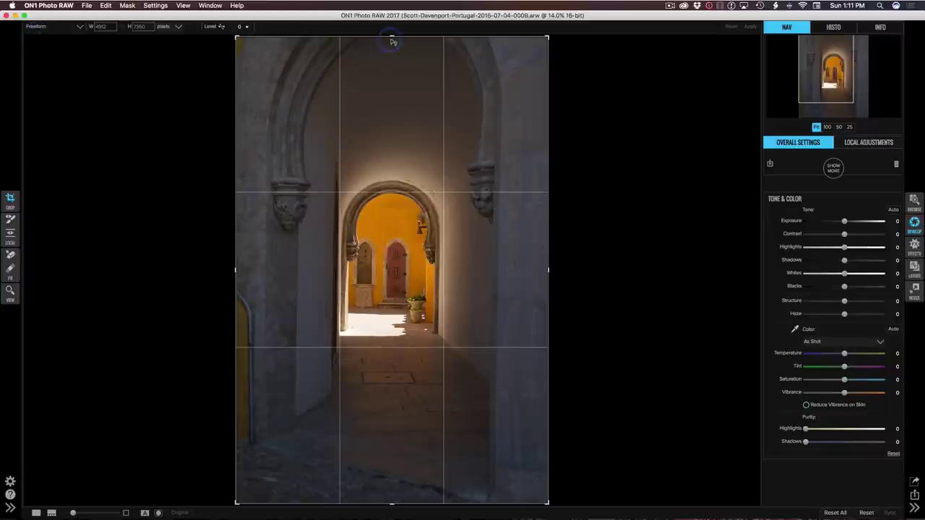
drag(391, 42, 393, 79)
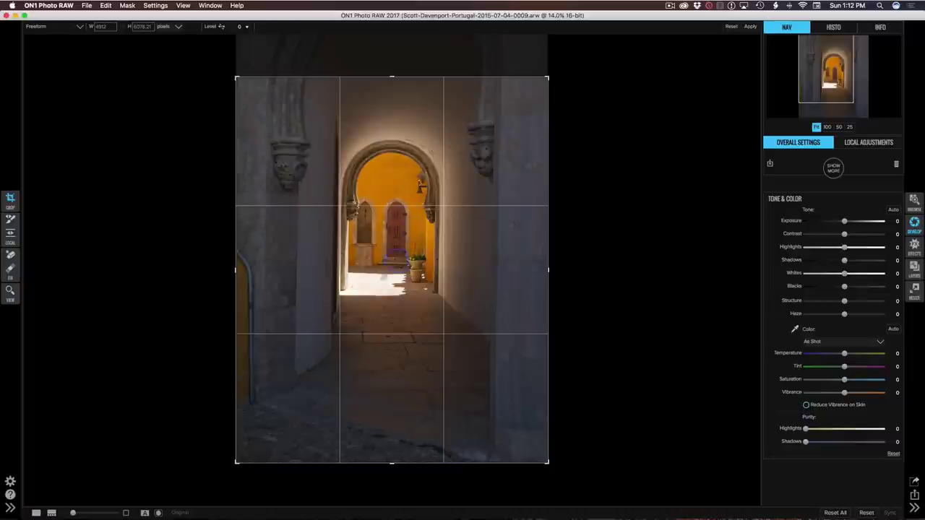
drag(235, 271, 243, 270)
drag(538, 271, 525, 268)
drag(388, 465, 387, 457)
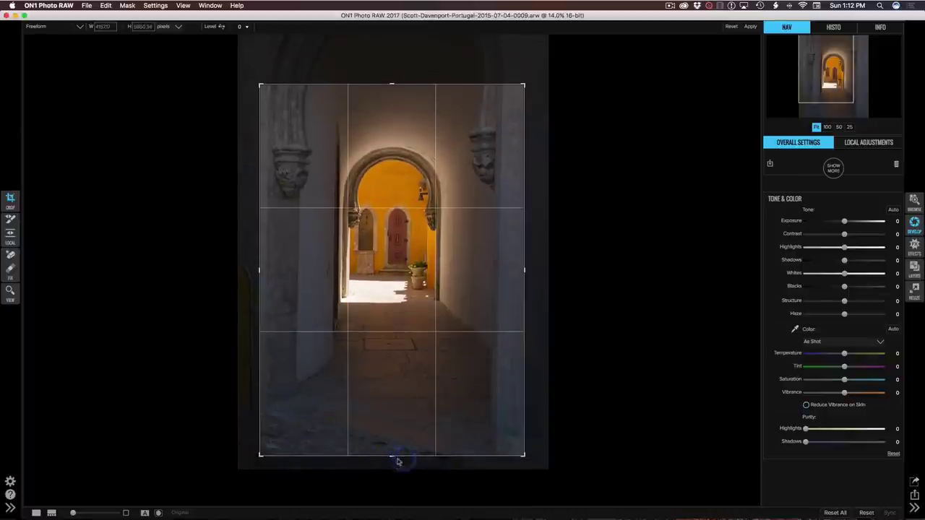
drag(389, 457, 344, 451)
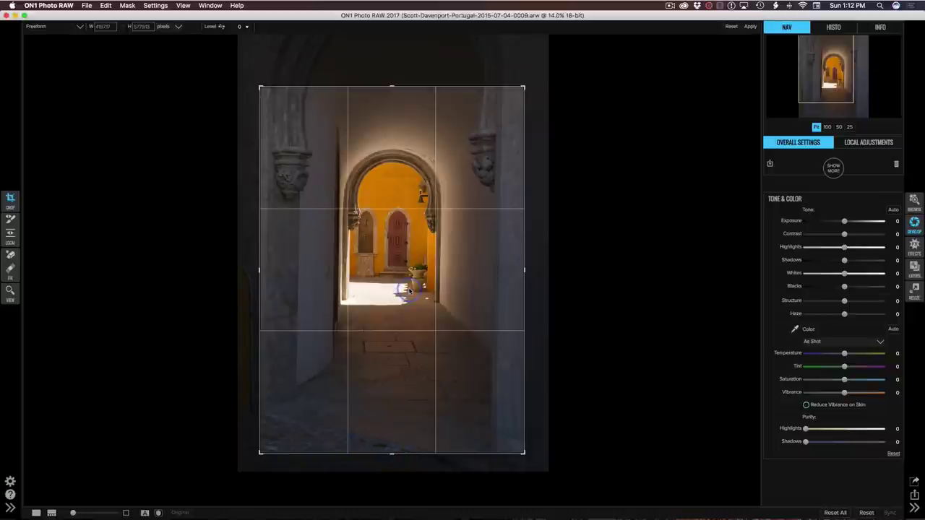
click(386, 256)
click(252, 201)
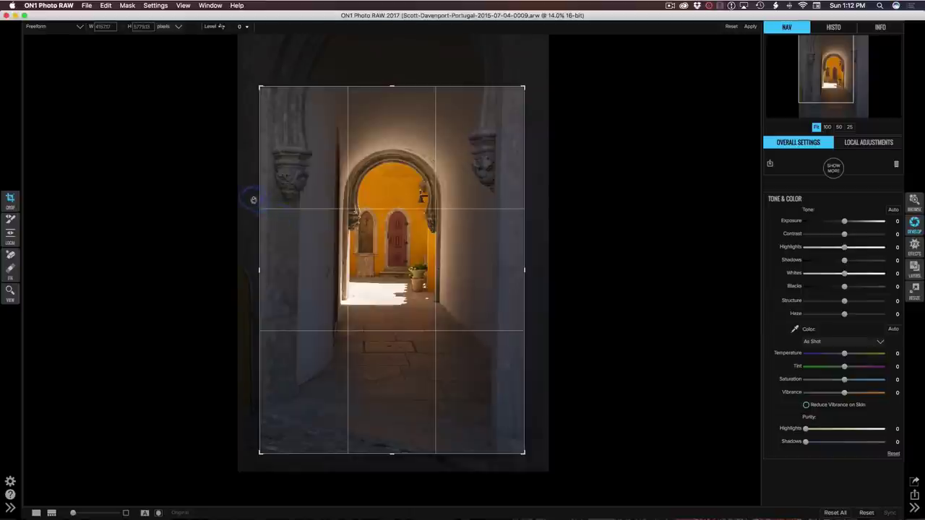
Rotate the image slightly to straighten the corridor, then apply the crop.
click(247, 197)
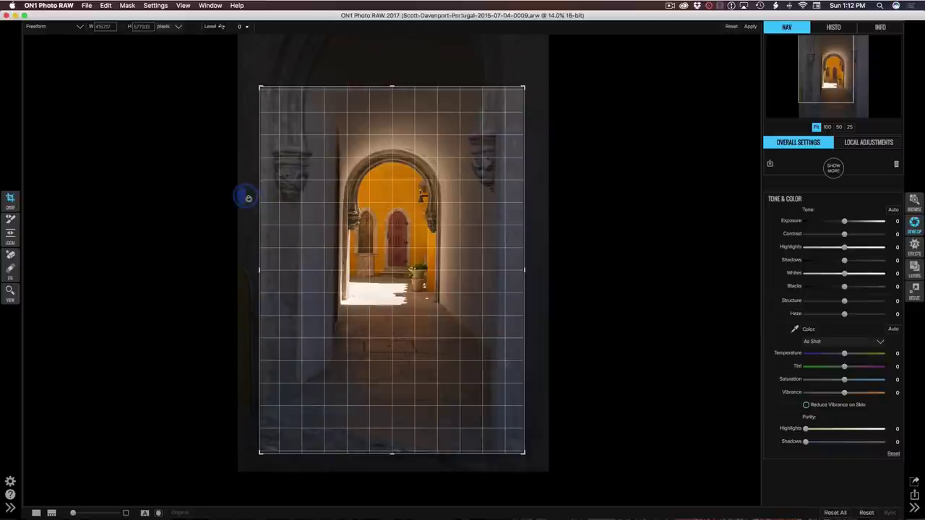
drag(248, 198, 248, 202)
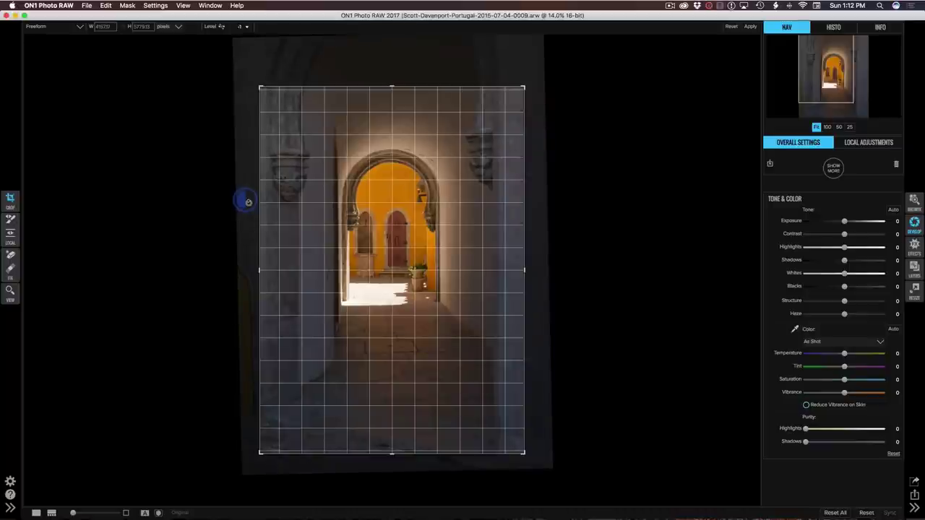
drag(248, 202, 247, 201)
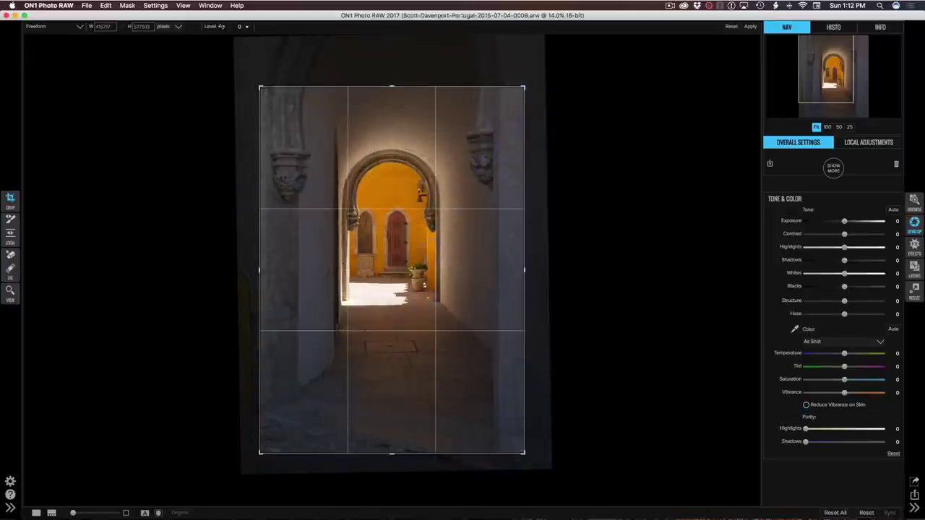
drag(251, 237, 251, 238)
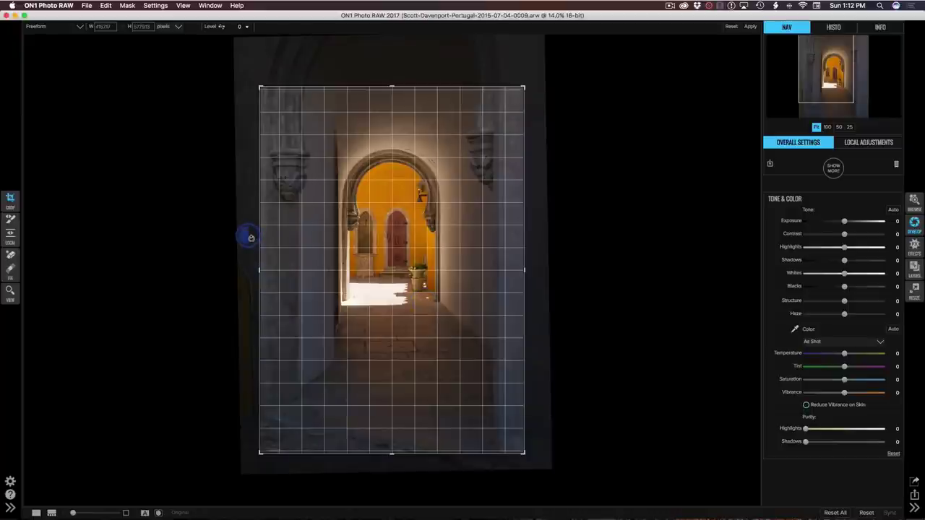
drag(251, 237, 249, 238)
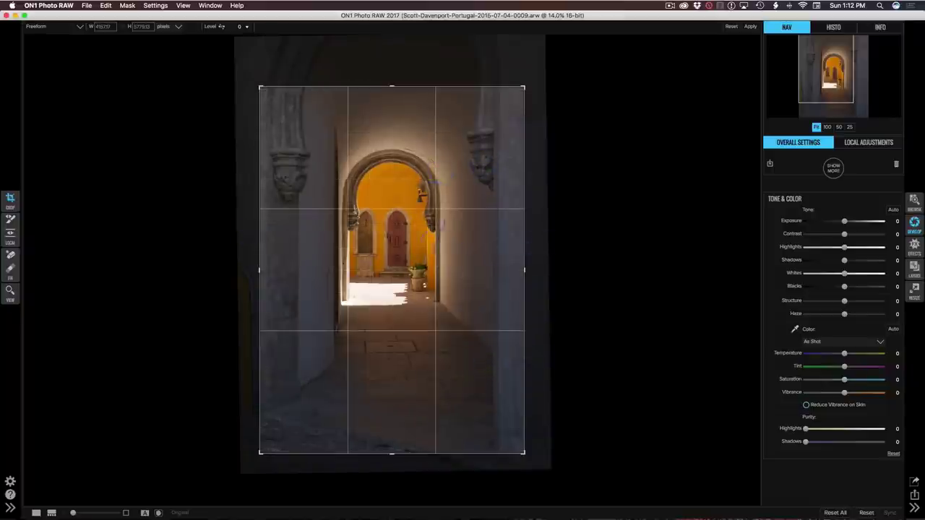
click(431, 295)
click(751, 26)
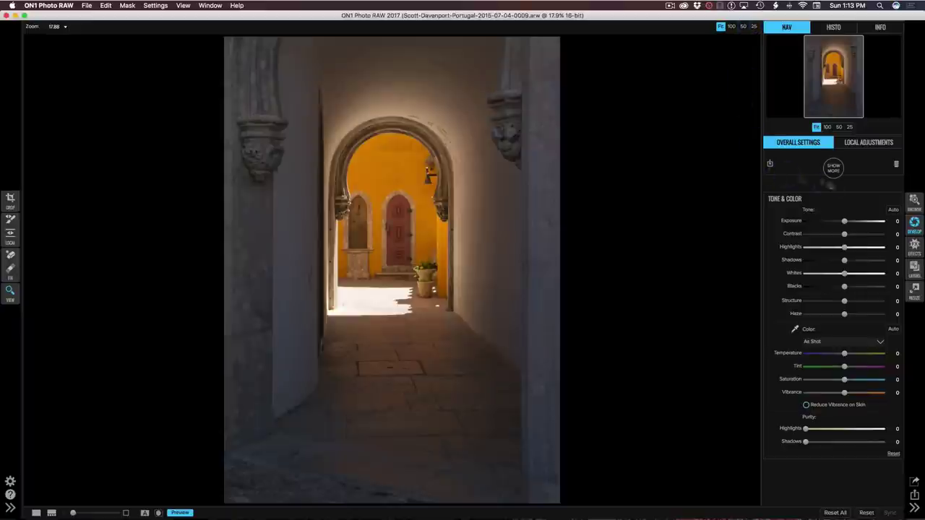
Apply Auto tone correction, then set Highlights to -9 and Shadows to 5.
click(894, 211)
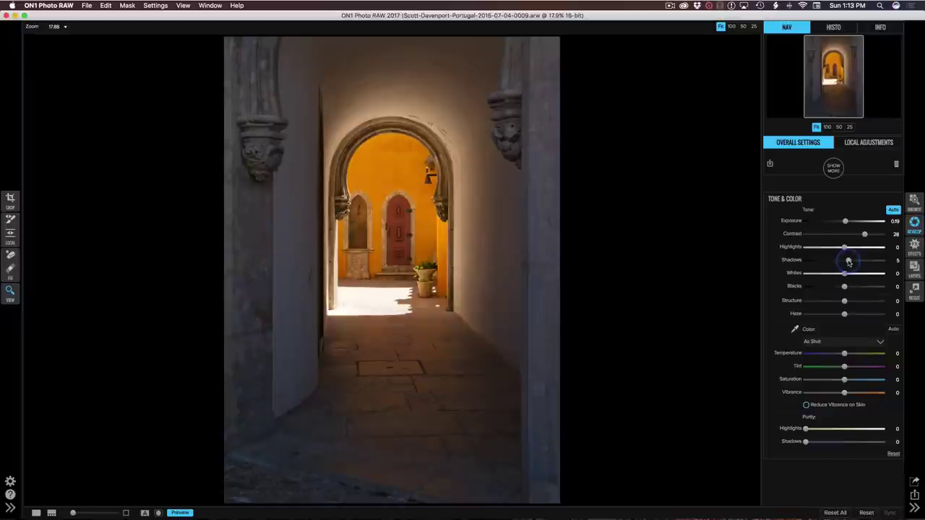
mouse_move(849, 262)
mouse_down()
mouse_move(823, 260)
mouse_move(839, 262)
mouse_up()
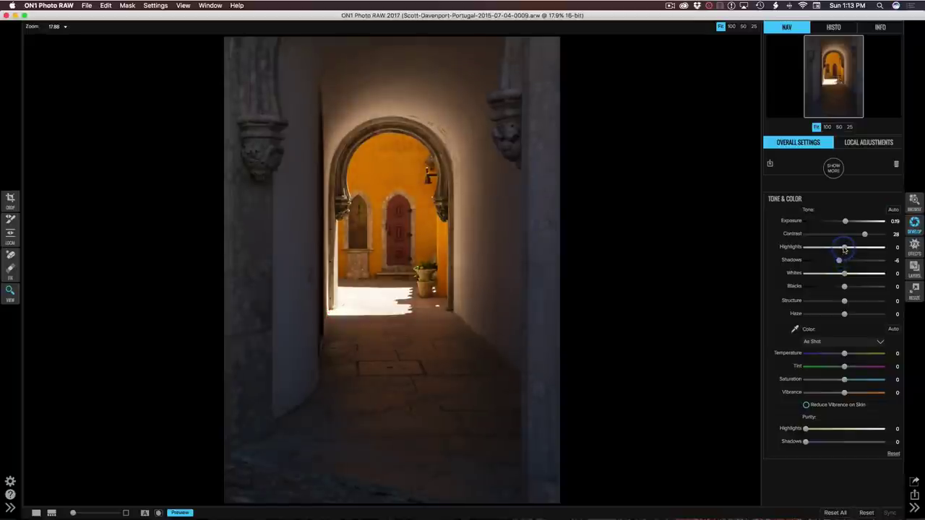
drag(844, 249, 836, 248)
click(839, 261)
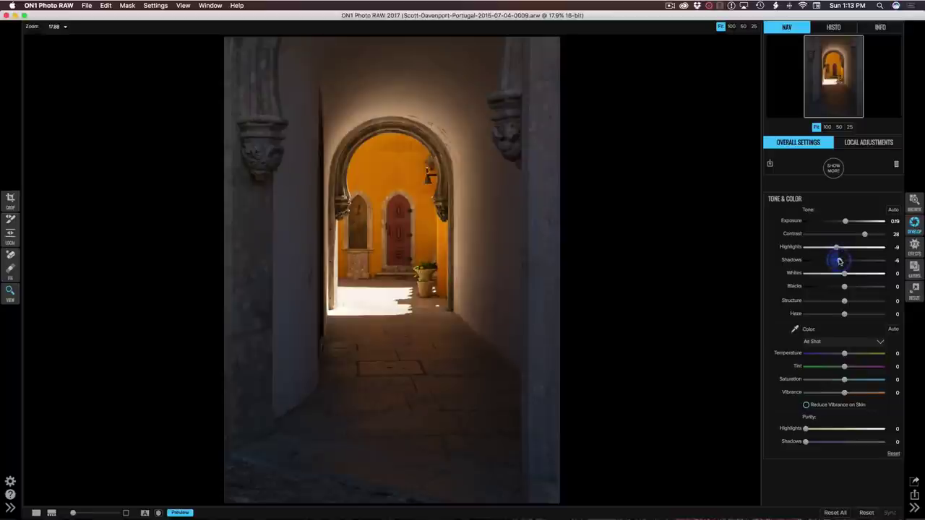
drag(839, 261, 849, 262)
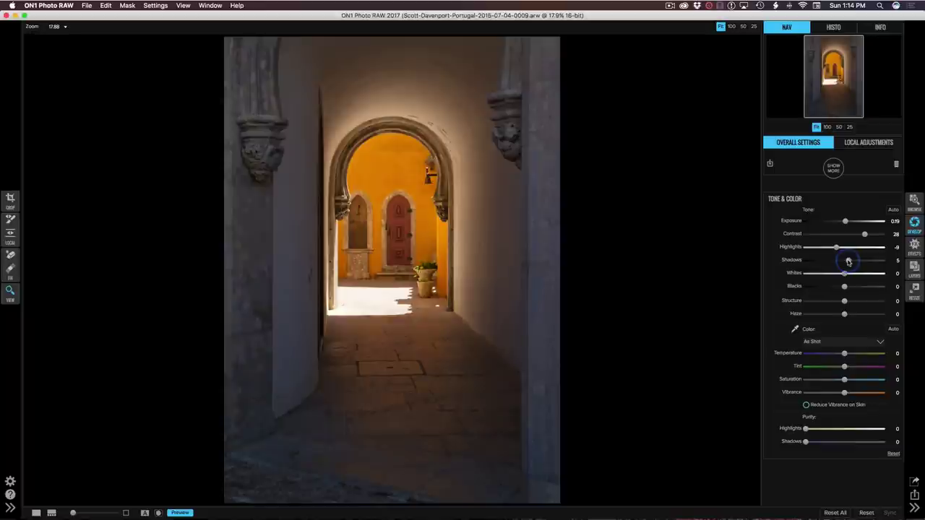
Lower Contrast from the Auto value down to 13 and raise Structure to 5 in Tone & Color.
click(846, 274)
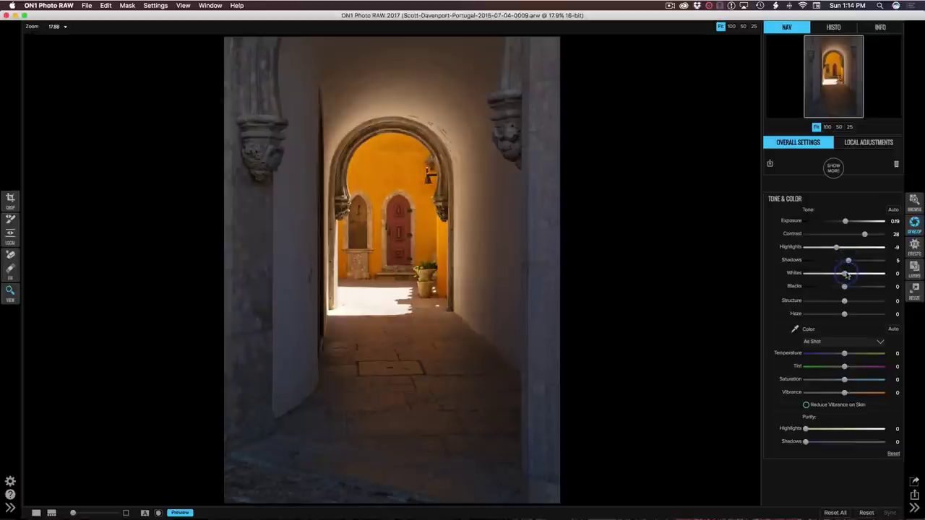
click(865, 235)
drag(864, 235, 858, 235)
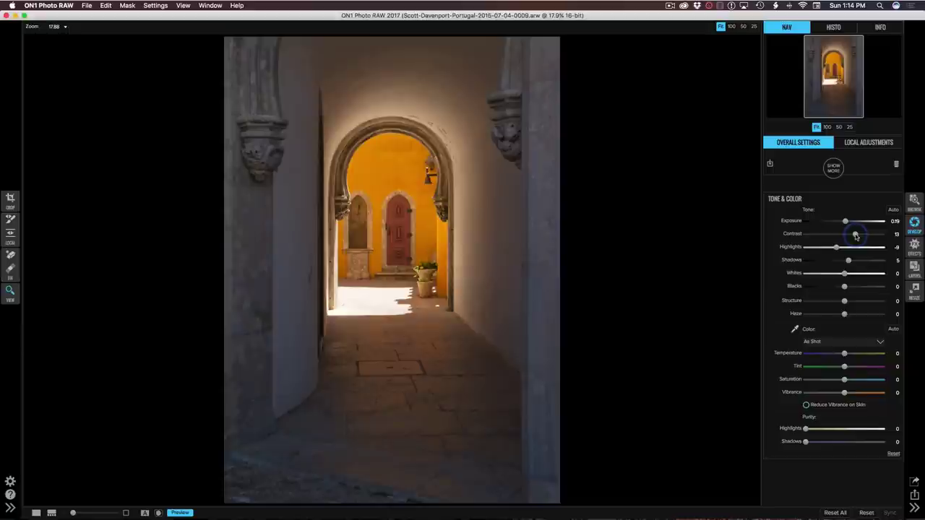
click(845, 301)
drag(845, 302, 849, 304)
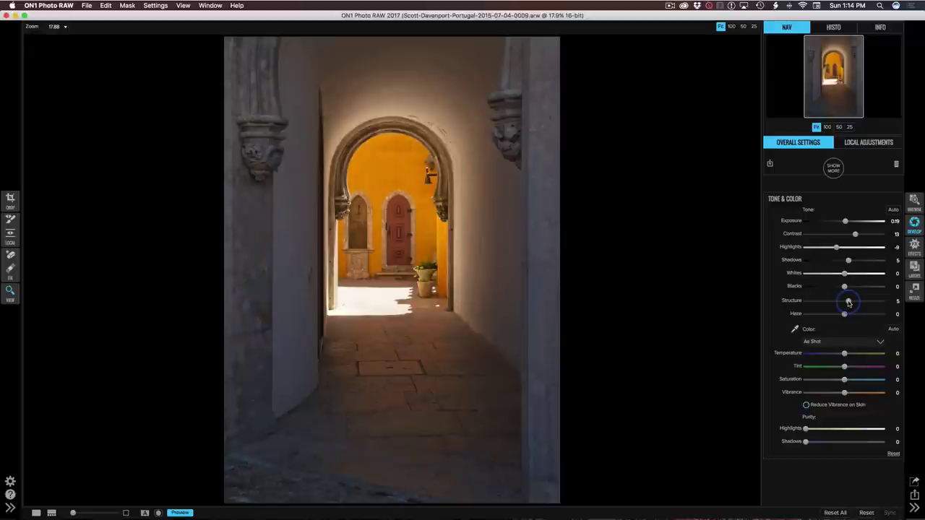
Add a Dynamic Contrast effect with Small set to 8 and Highlights at -17.
click(915, 245)
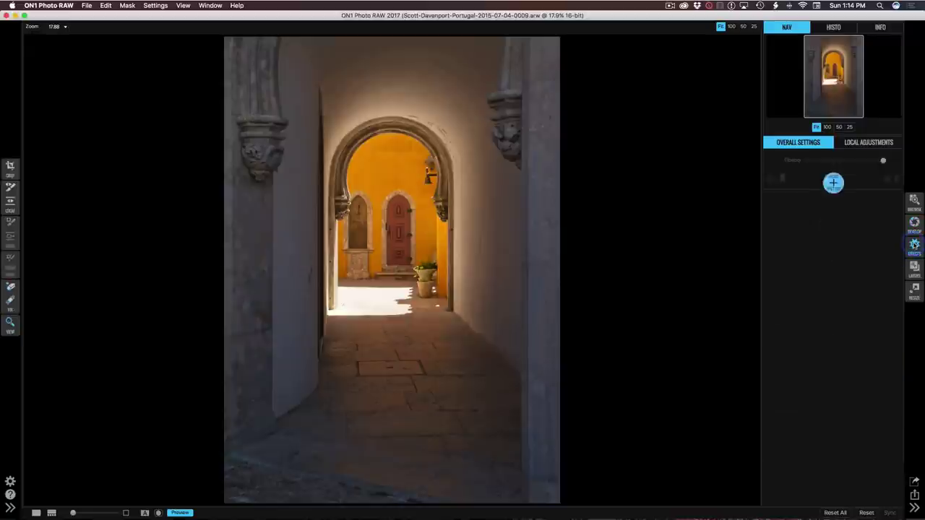
click(833, 183)
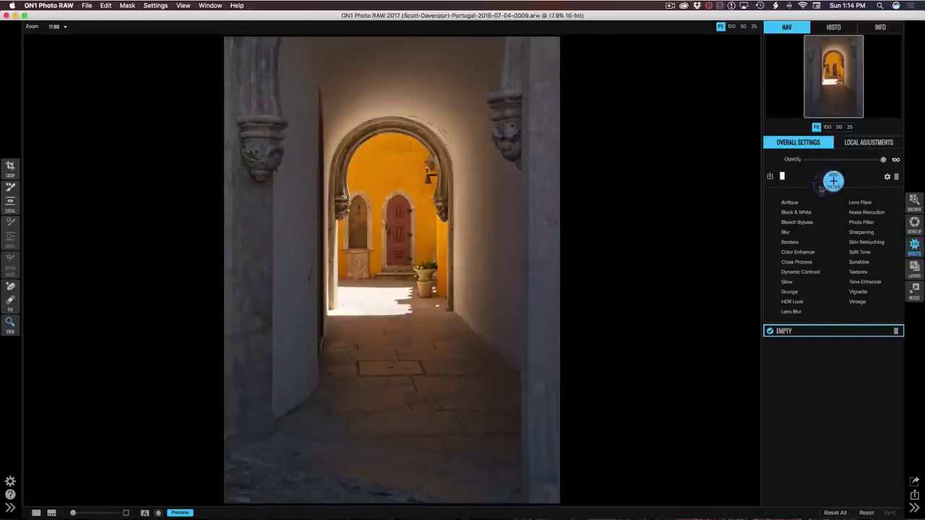
click(800, 272)
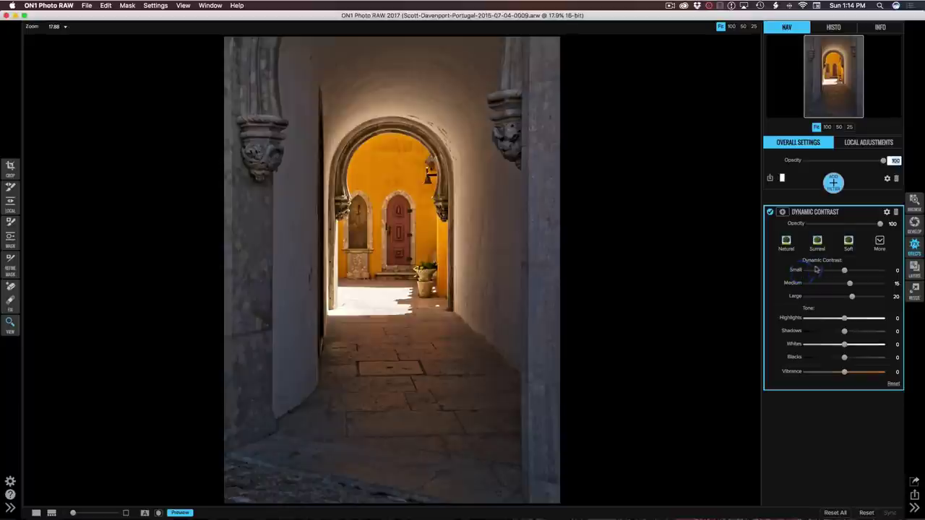
drag(845, 271, 847, 271)
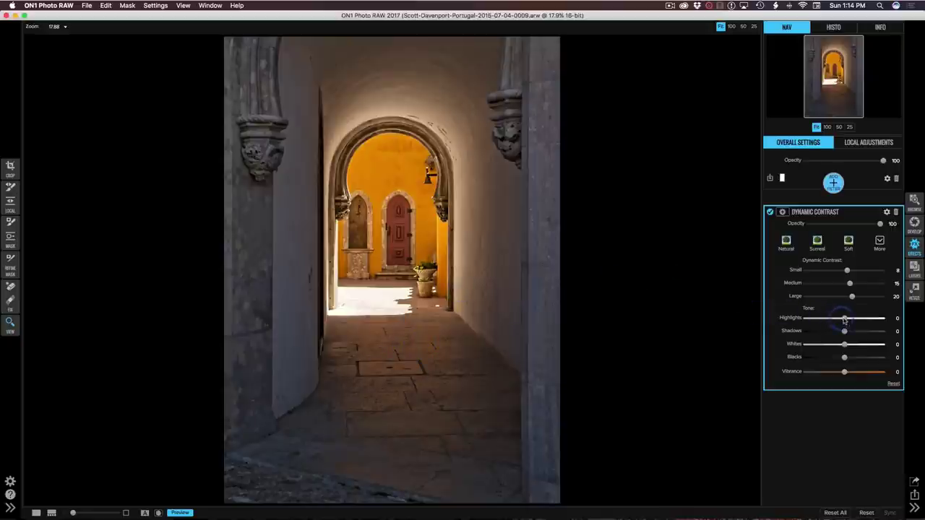
drag(846, 321, 809, 322)
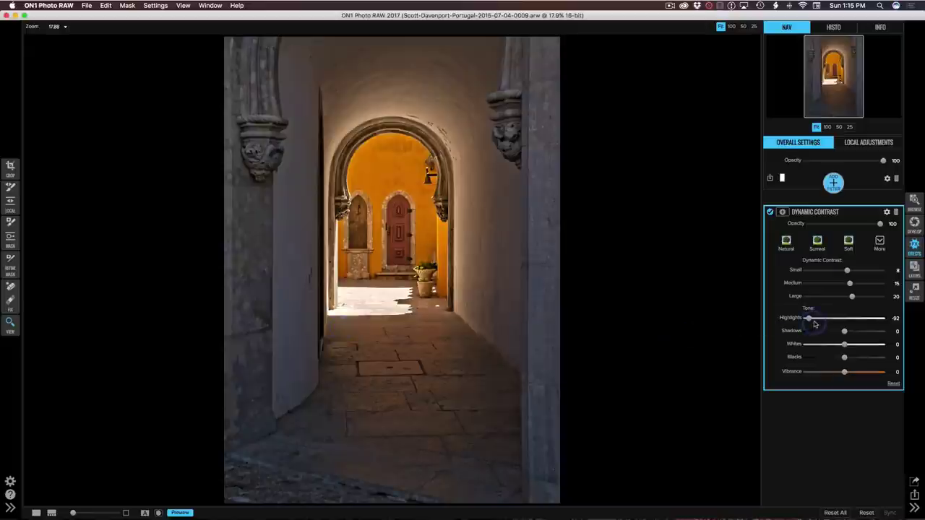
drag(809, 319, 836, 324)
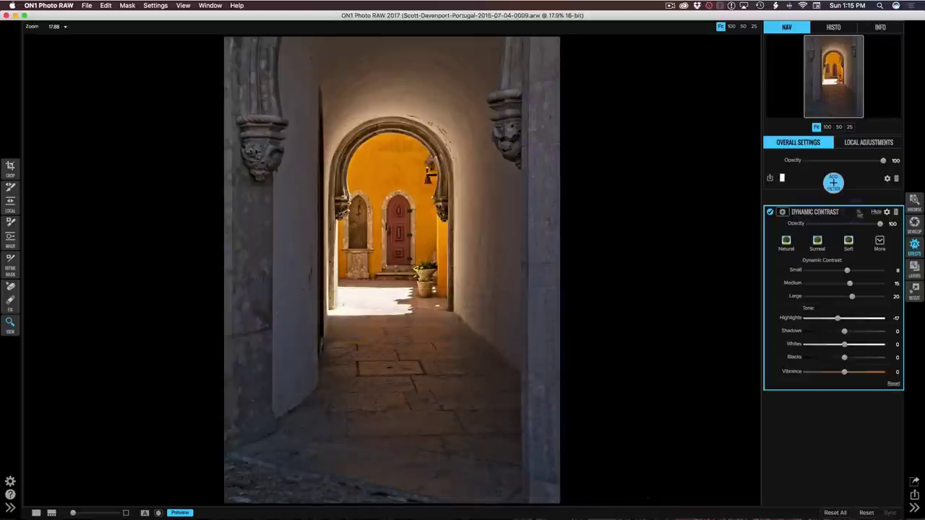
Try a Color Adjustment boosting red saturation, then reset it to 0 and delete the filter.
click(914, 225)
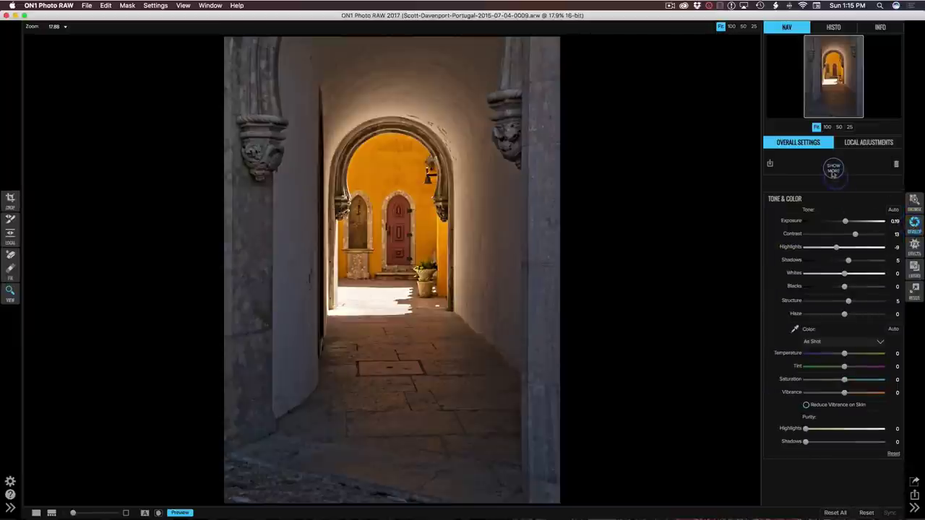
click(834, 168)
click(804, 198)
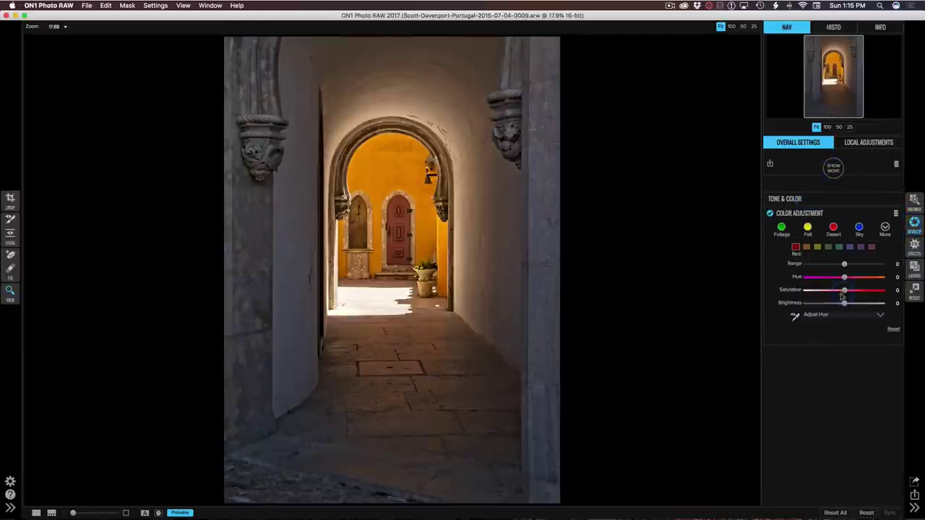
click(795, 249)
drag(845, 290, 857, 291)
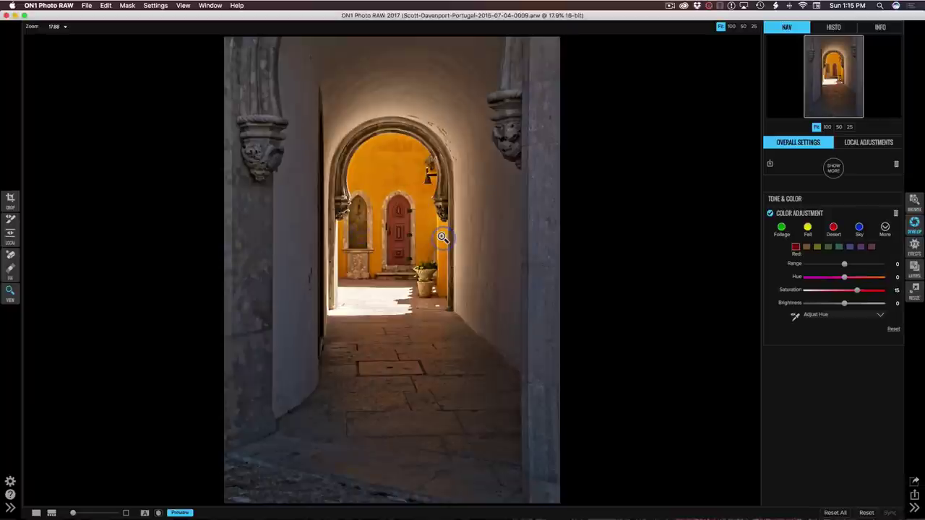
double_click(790, 290)
click(895, 213)
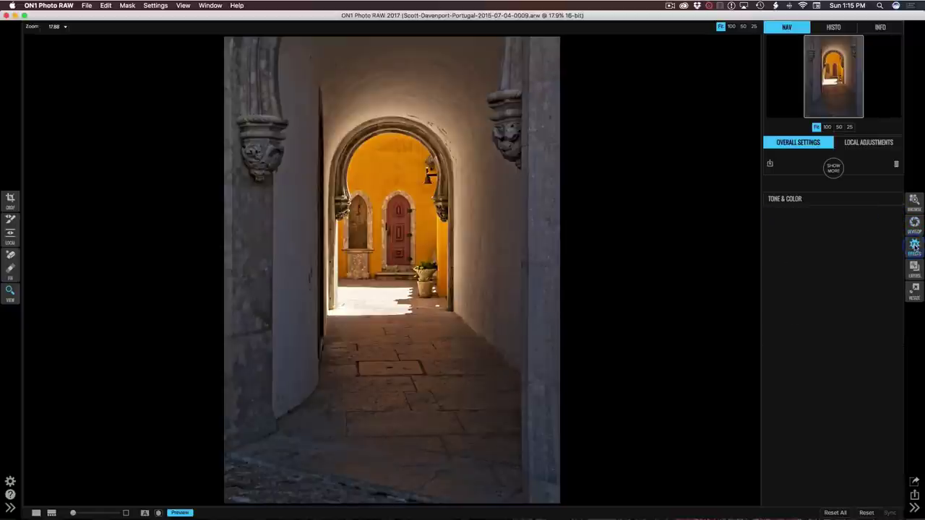
Add a Color Enhancer effect from the Effects filter list.
click(916, 245)
click(833, 181)
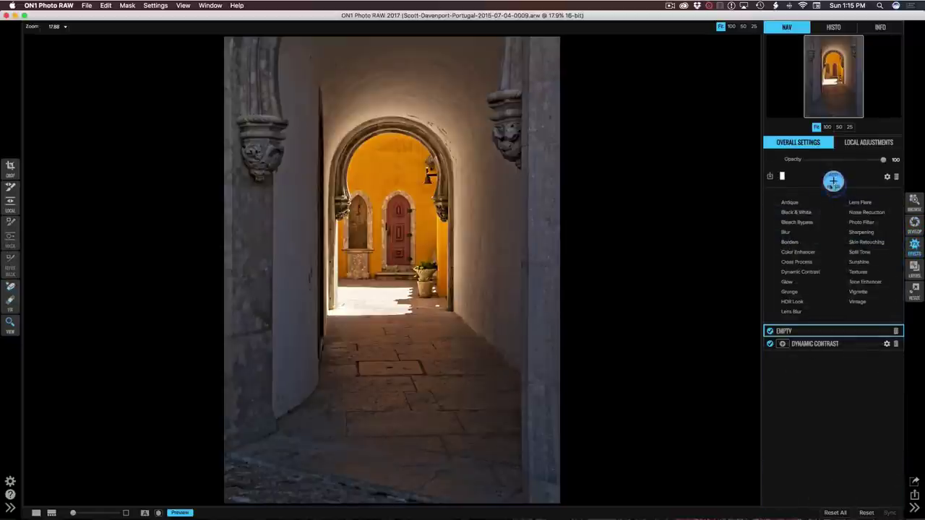
click(798, 252)
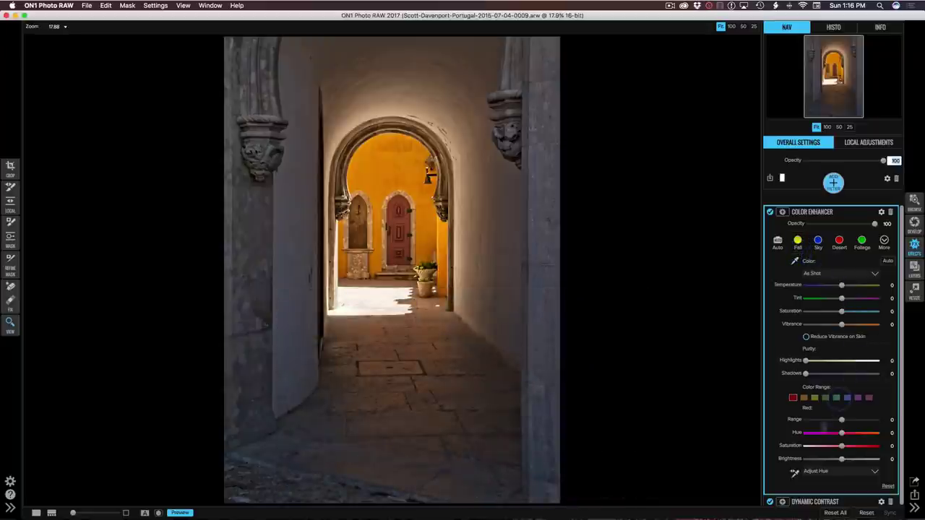
Shift the door's oranges redder: Hue -13, Saturation 12, Brightness 10.
click(806, 471)
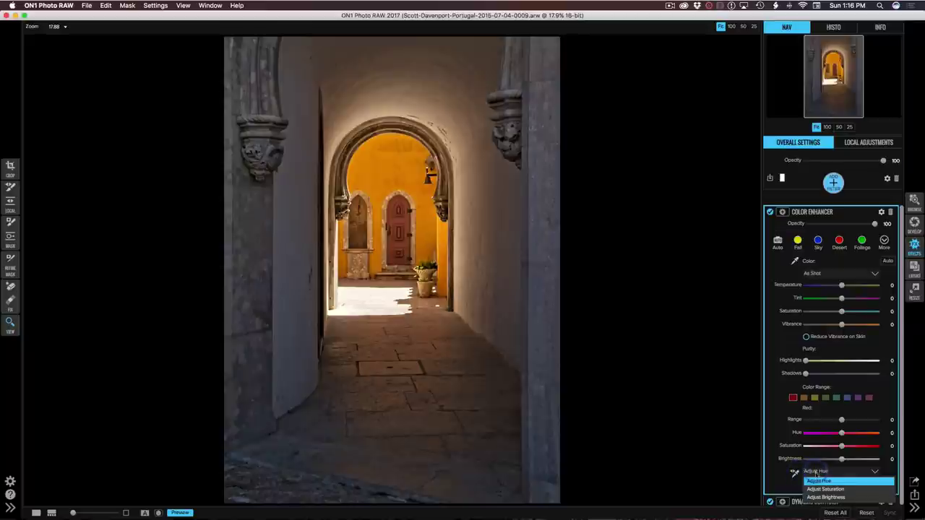
click(815, 490)
click(794, 473)
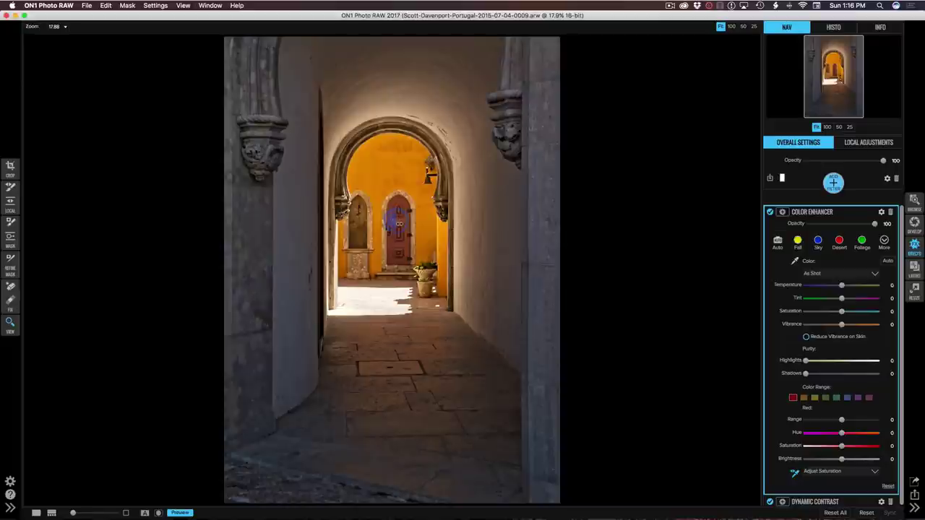
drag(397, 225, 432, 226)
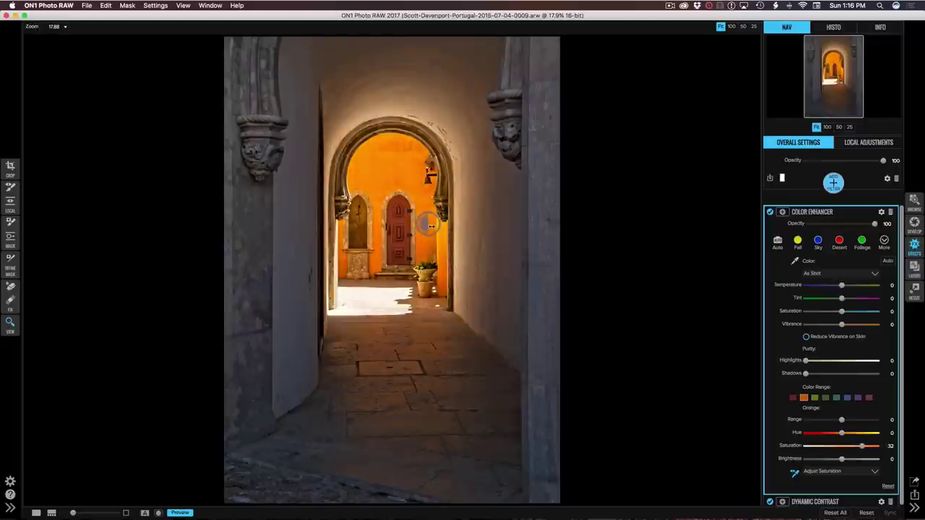
drag(431, 226, 427, 227)
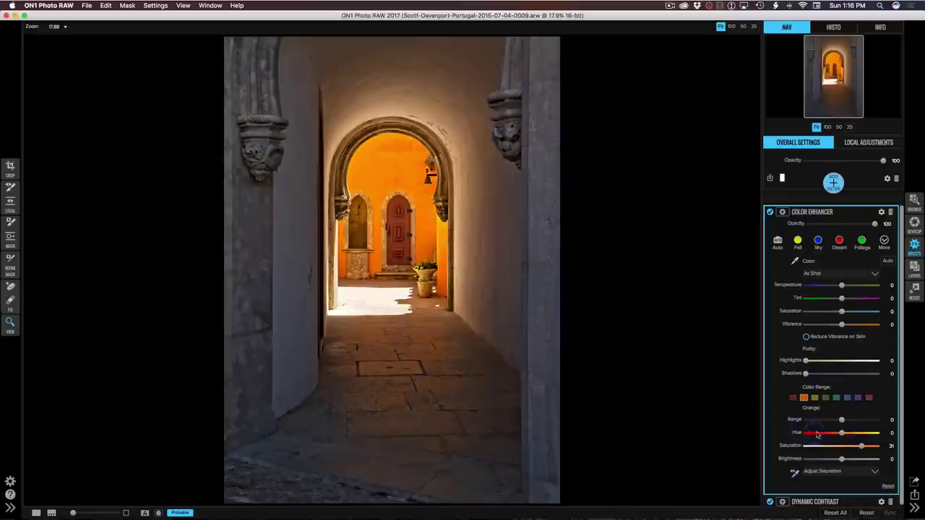
drag(843, 434, 849, 460)
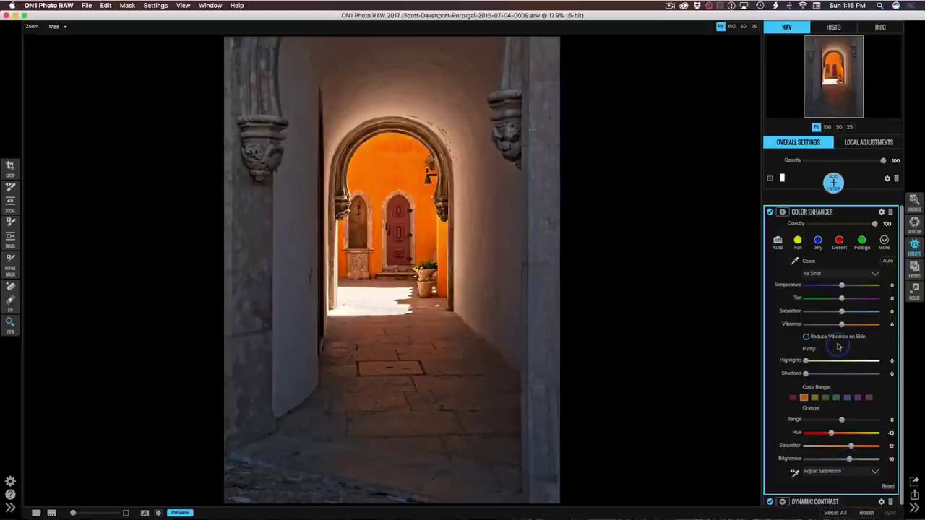
Add an inverted mask to the Color Enhancer and set the mask brush to Paint In.
click(783, 213)
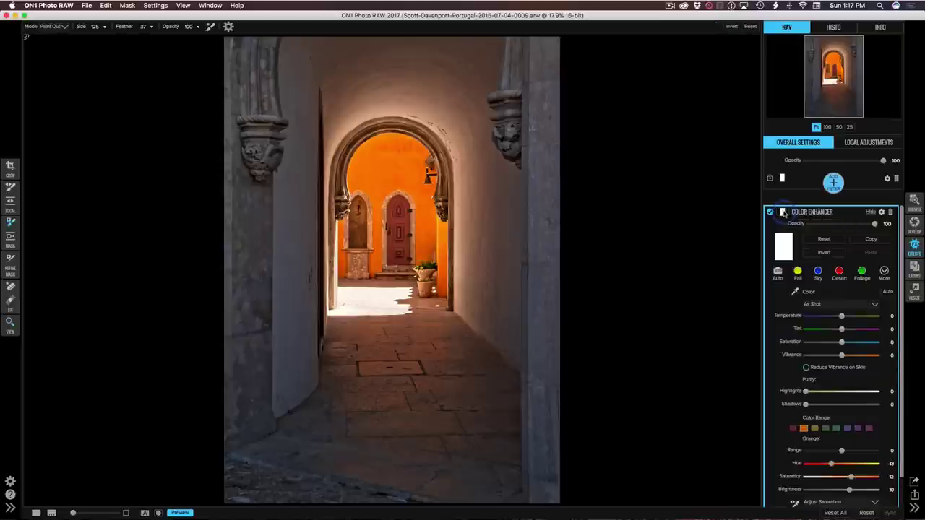
click(814, 254)
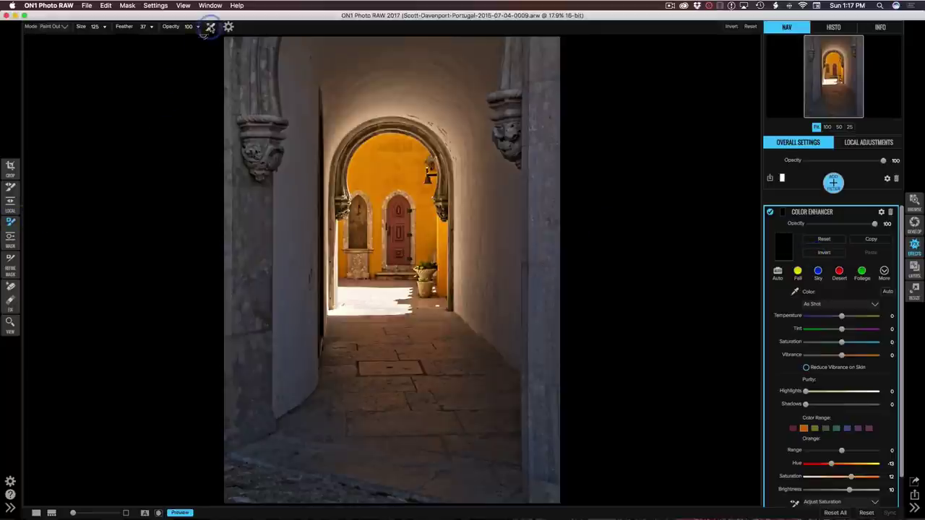
click(209, 27)
click(187, 27)
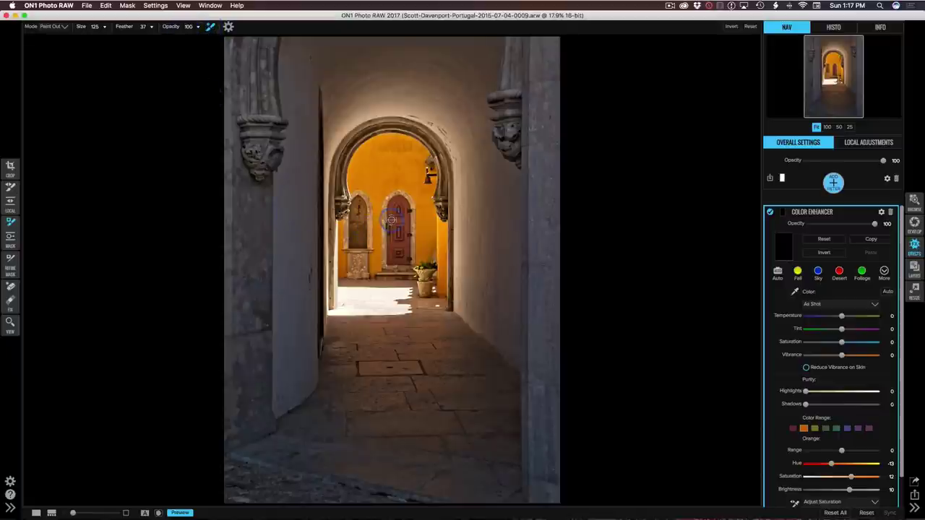
click(59, 27)
click(51, 44)
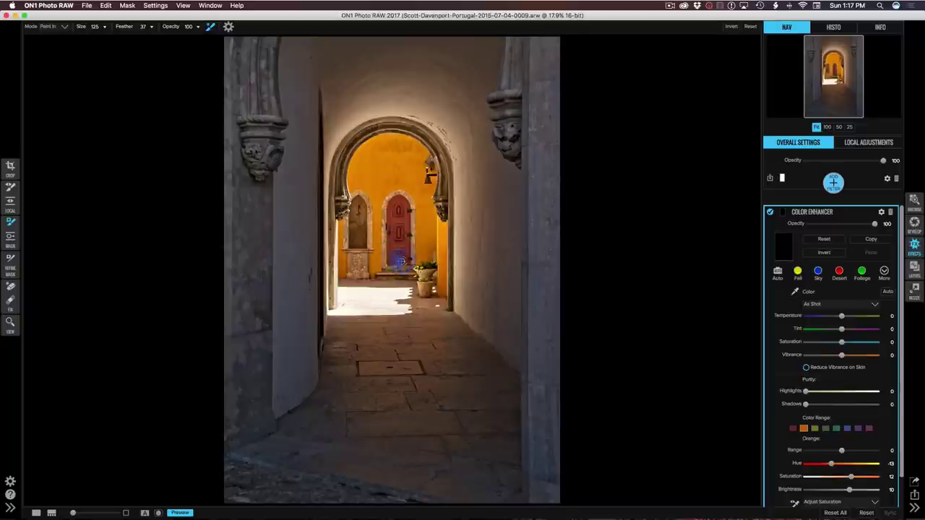
Paint the effect onto the red door, filling a gap in the mask view, and compare before/after.
key(o)
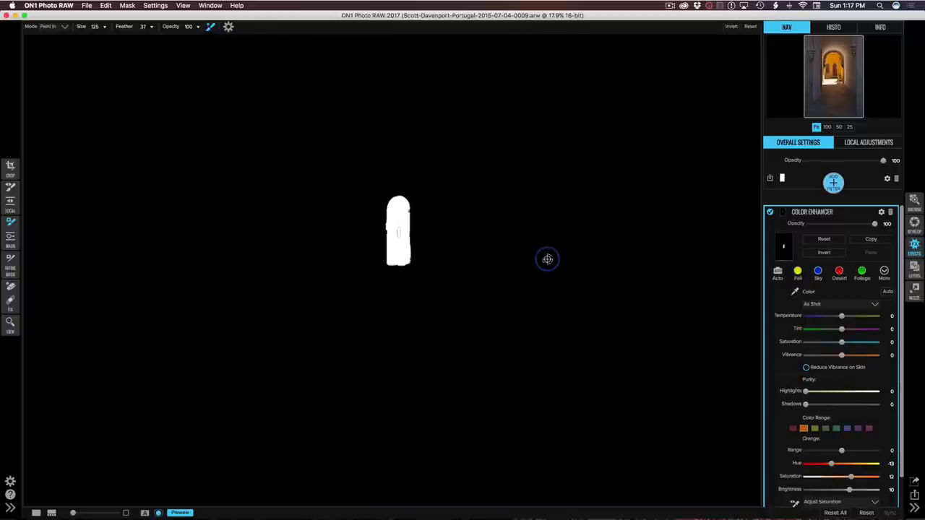
mouse_move(401, 241)
mouse_down()
mouse_move(401, 210)
mouse_move(402, 257)
mouse_up()
key(o)
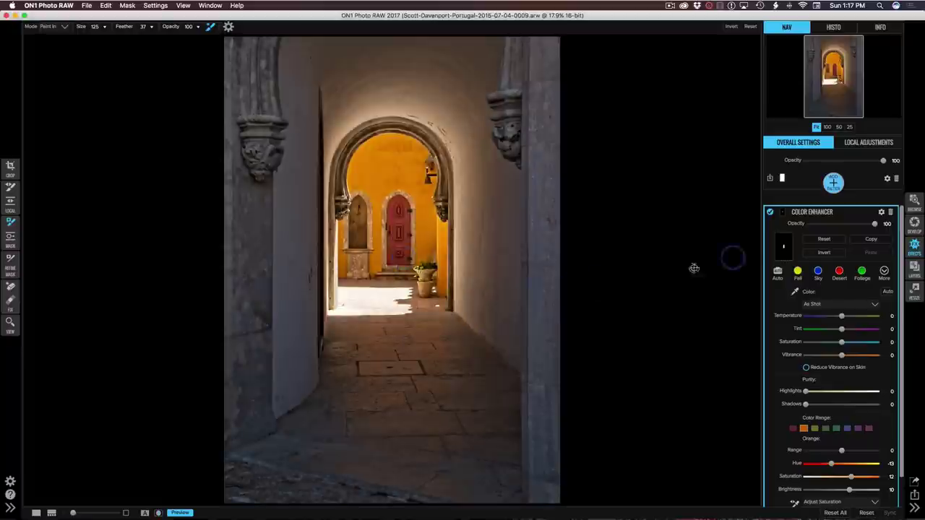
click(771, 213)
click(770, 212)
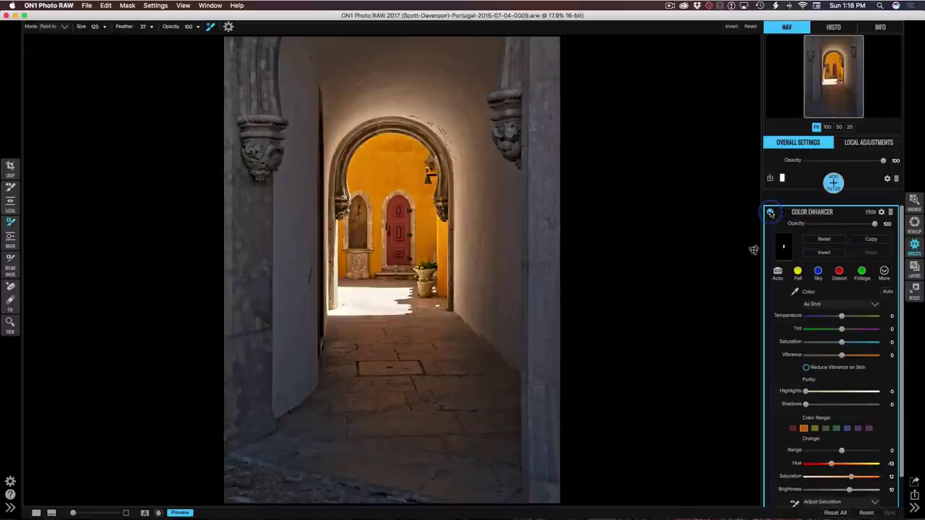
Place a feathered Edges gradient ellipse over the archway and corridor in Local Adjustments.
click(871, 143)
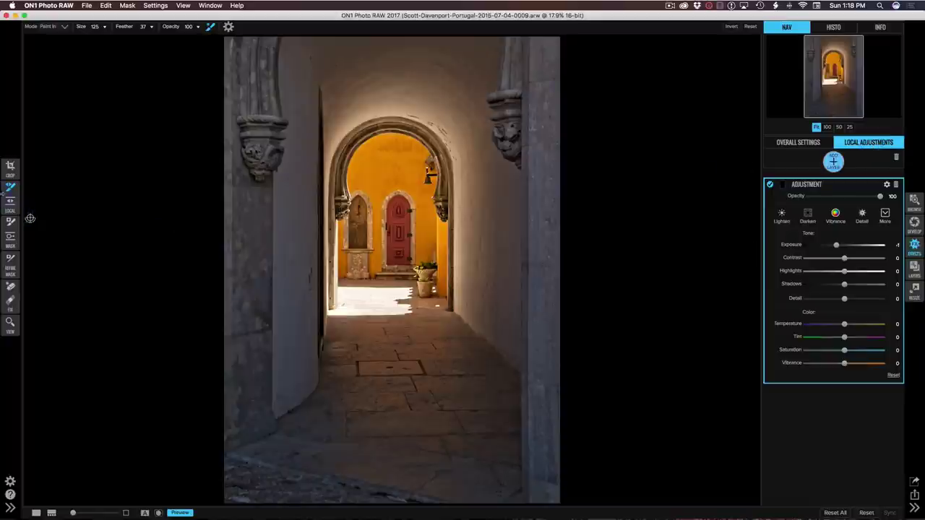
click(11, 203)
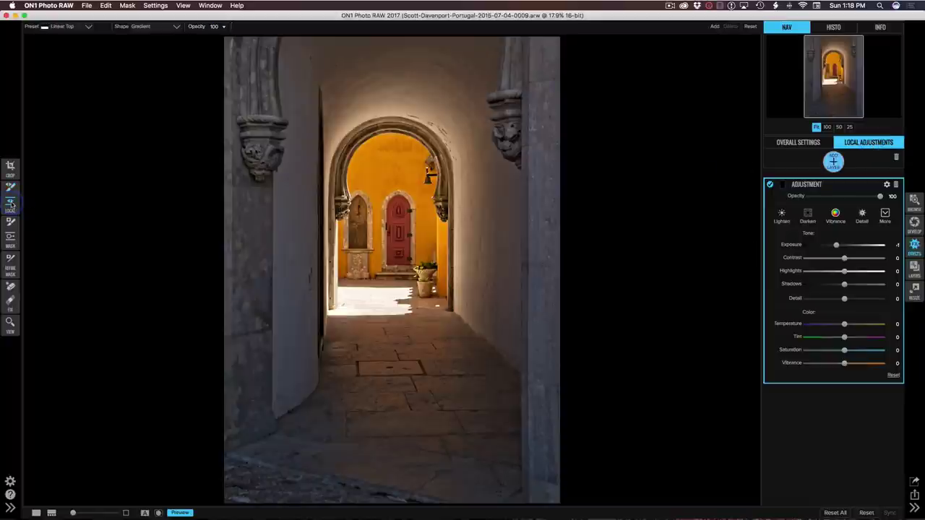
click(176, 28)
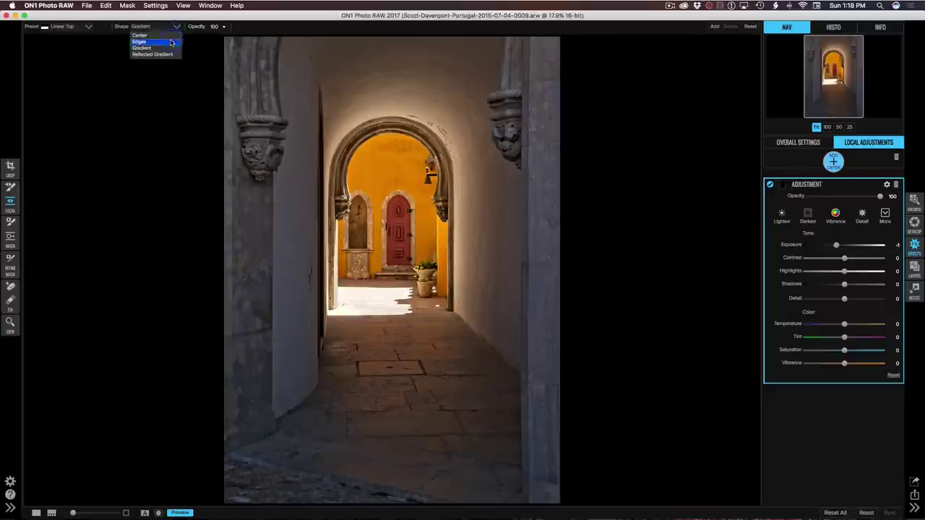
click(171, 42)
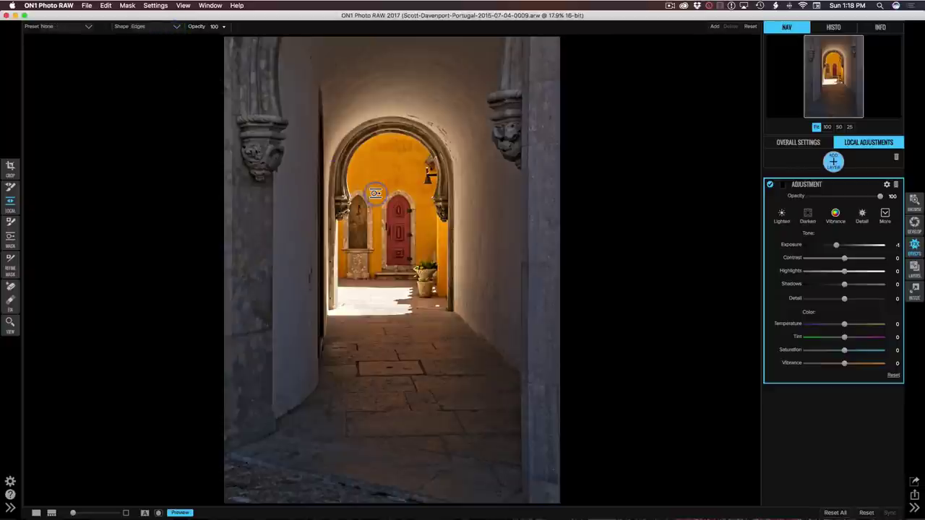
click(380, 199)
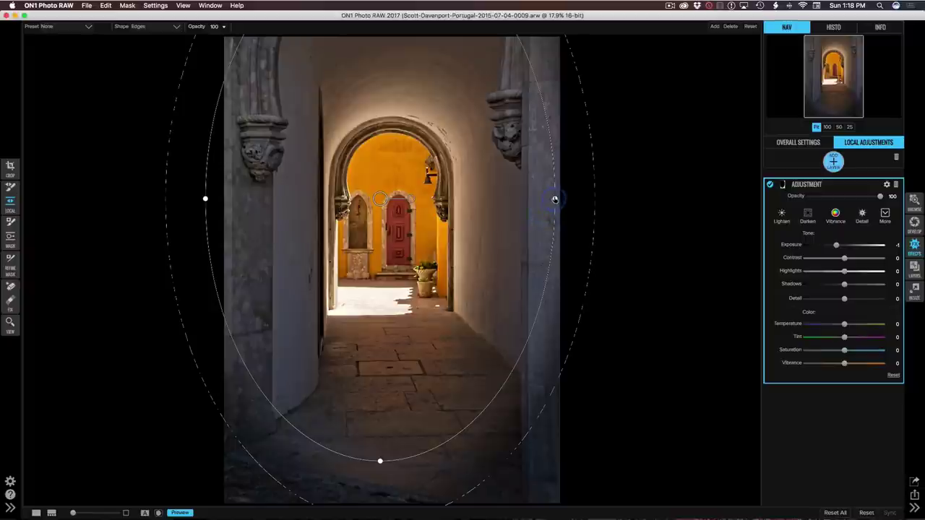
drag(551, 207, 461, 210)
drag(380, 463, 380, 337)
drag(378, 196, 392, 247)
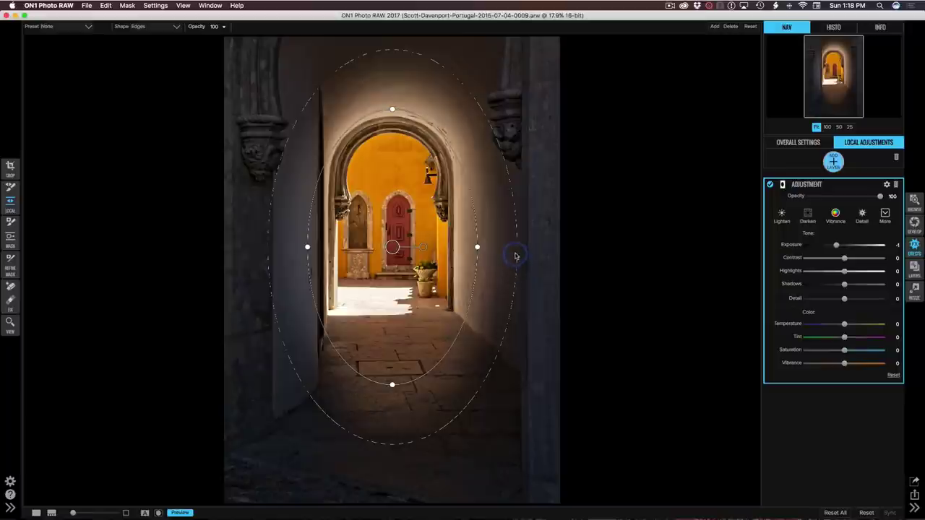
drag(516, 258, 574, 256)
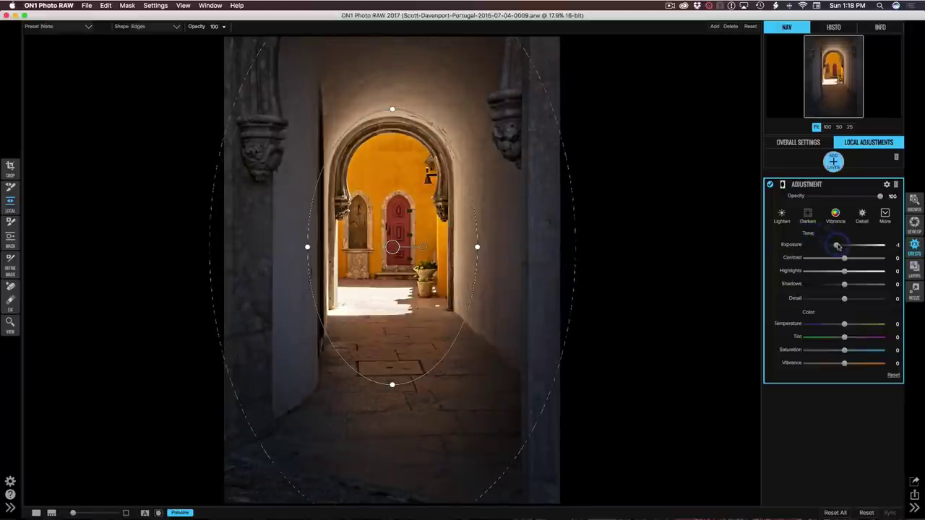
Set the edge adjustment to Exposure -0.6, Shadows -4 and Detail -10.
drag(836, 245, 839, 246)
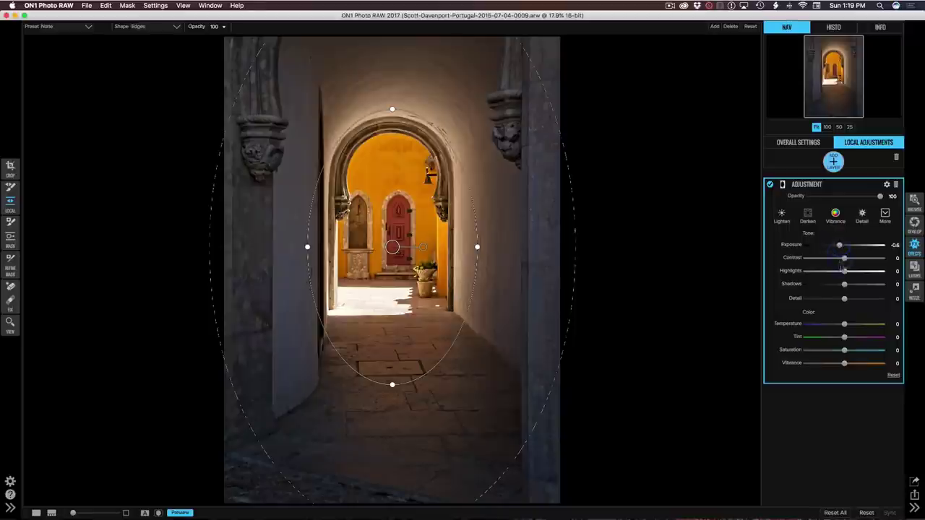
drag(845, 286, 843, 286)
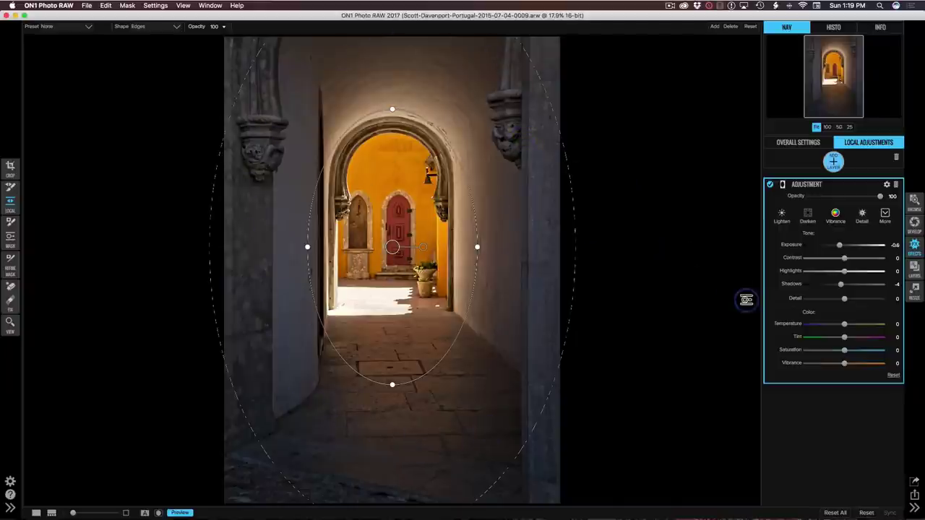
click(846, 300)
drag(844, 299, 839, 301)
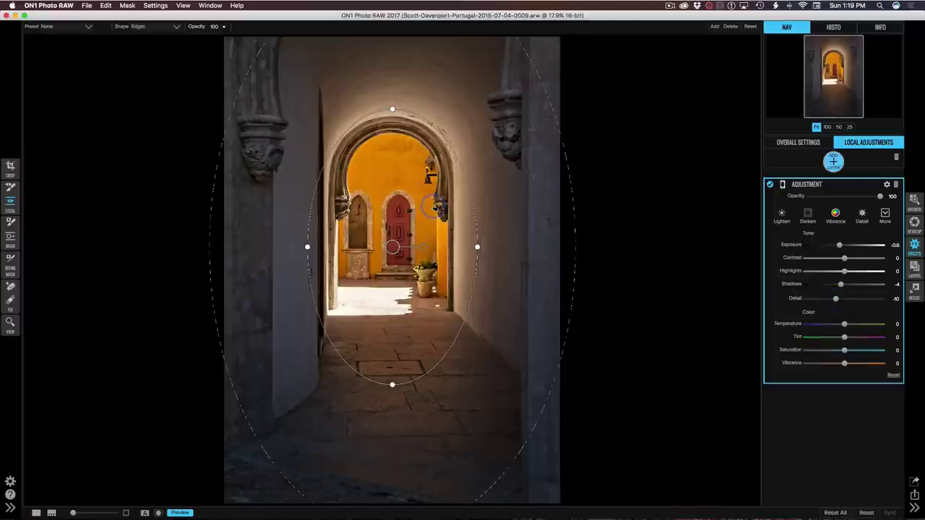
Copy the oval local-adjustment mask and expand the Dynamic Contrast filter settings.
click(782, 186)
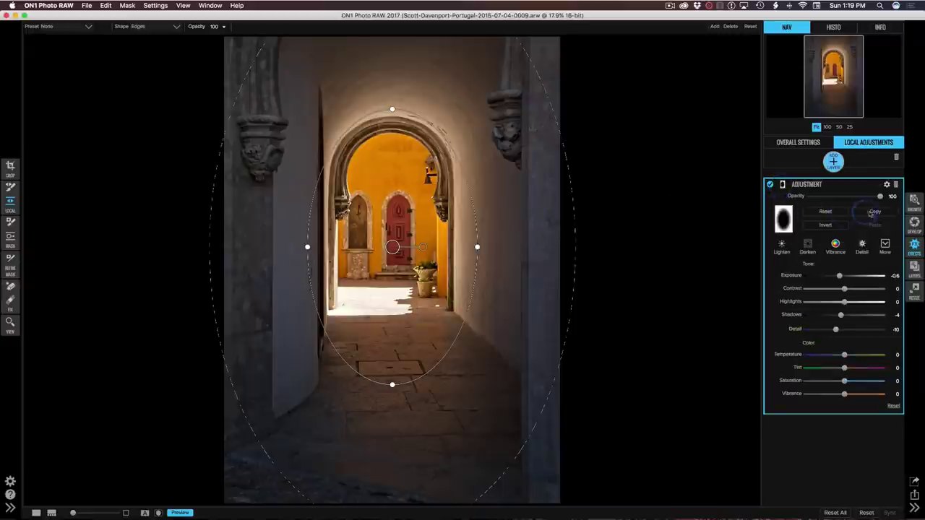
click(875, 212)
click(913, 224)
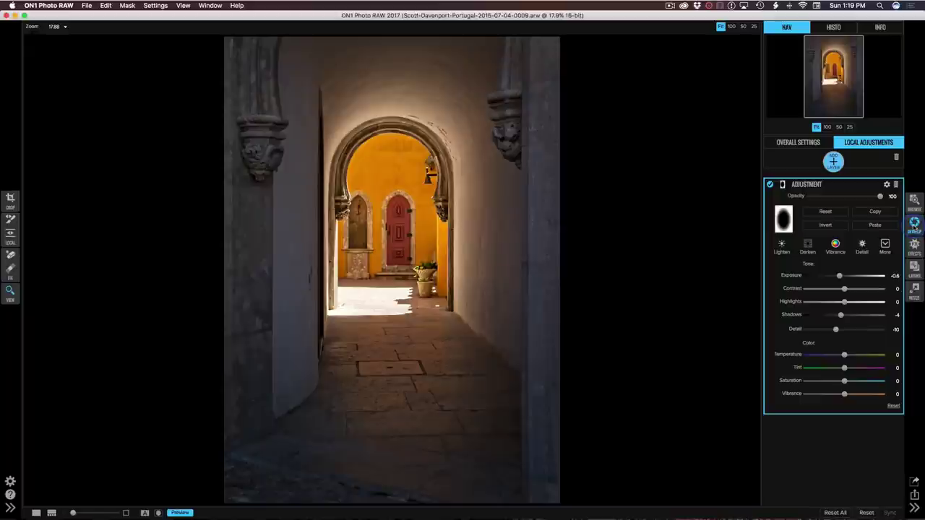
click(915, 246)
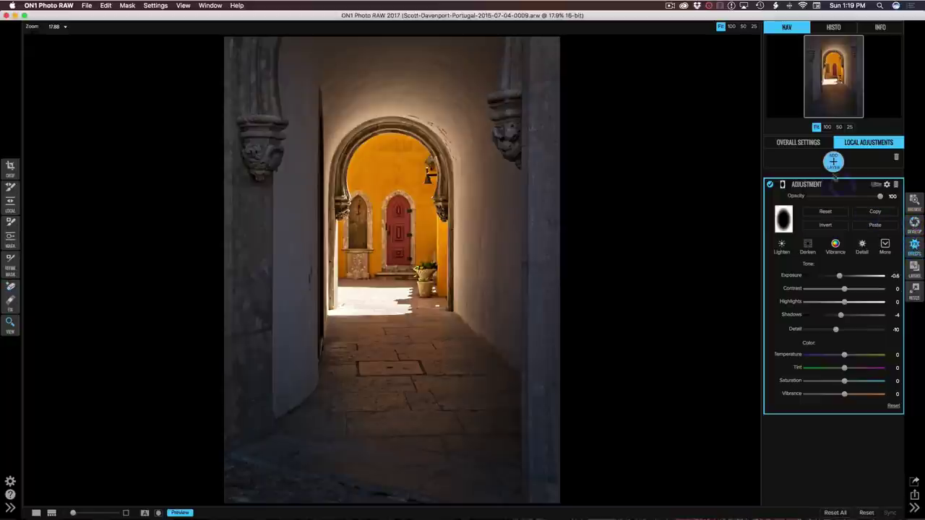
click(800, 144)
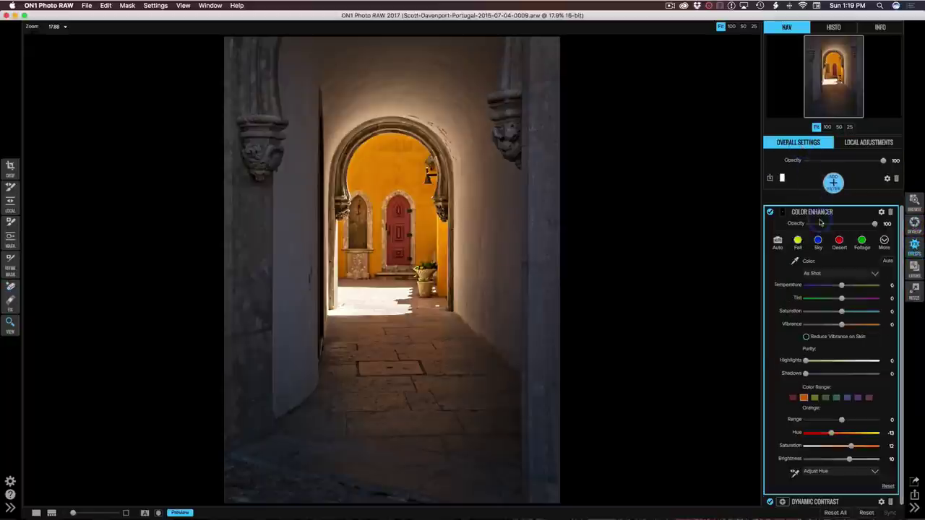
click(871, 212)
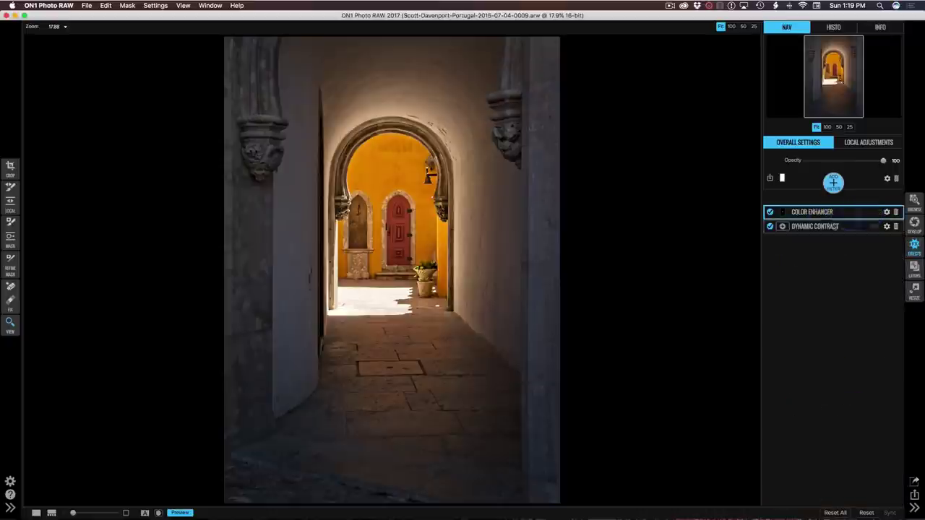
click(877, 226)
Paste the oval mask inverted onto Dynamic Contrast and set Small 12, Medium 24, Large 23.
click(782, 226)
click(865, 268)
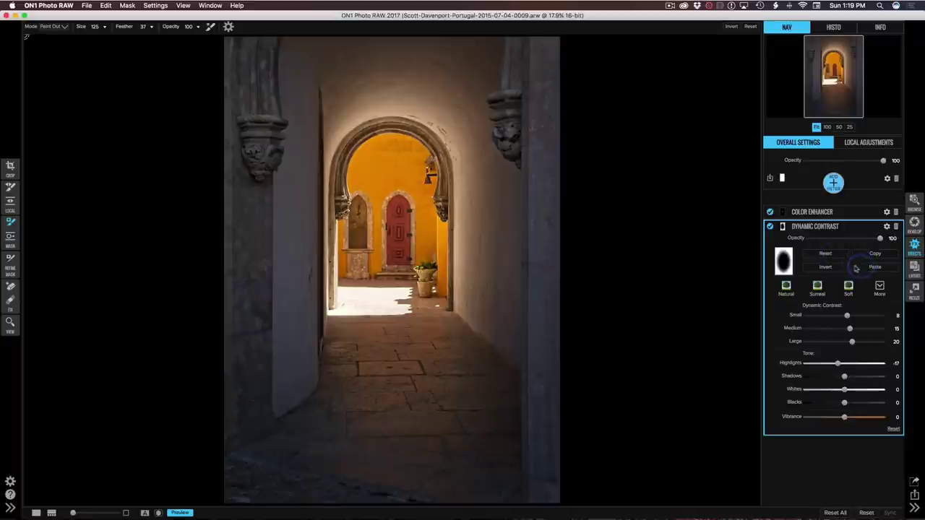
click(831, 268)
click(832, 267)
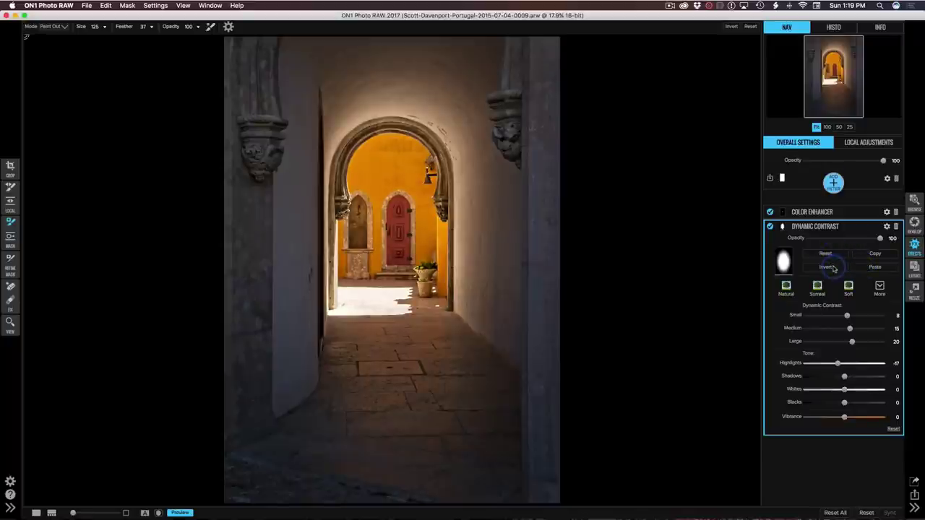
click(831, 267)
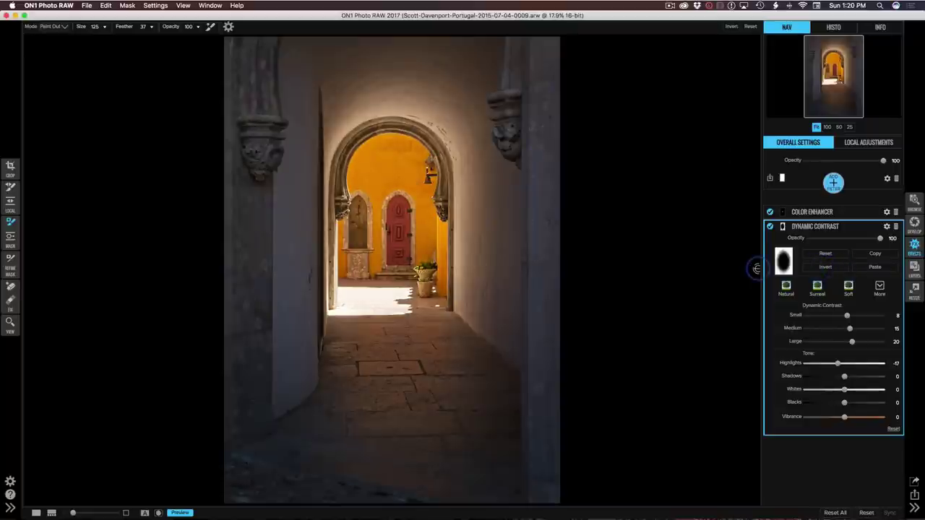
click(826, 267)
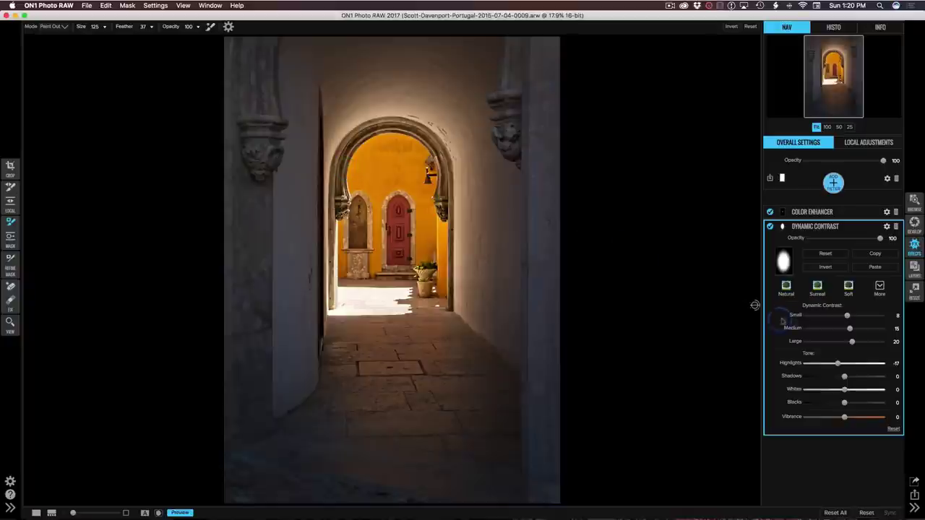
drag(848, 318, 854, 331)
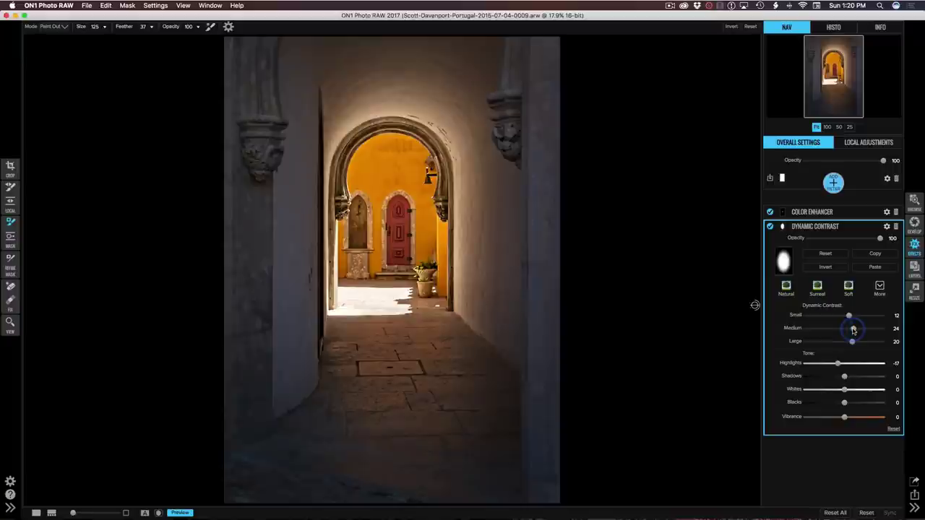
drag(853, 341, 854, 344)
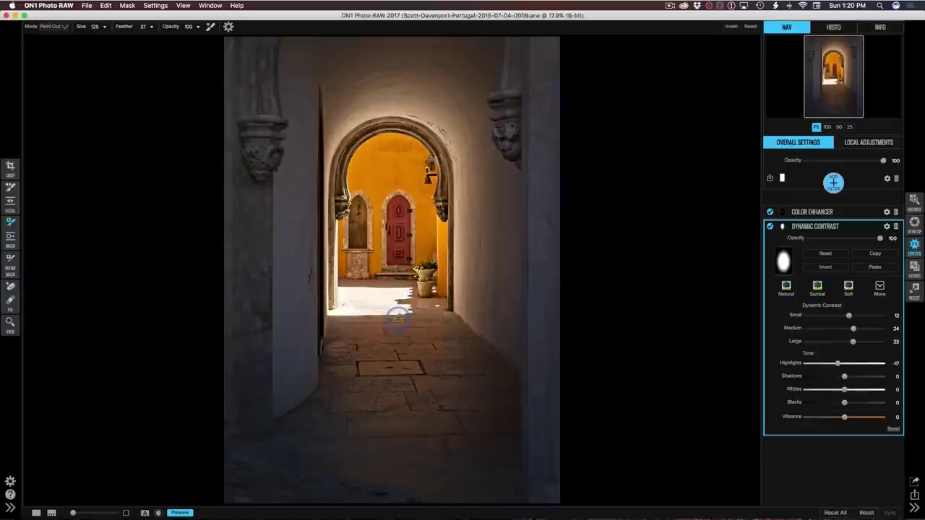
Add a new -1 exposure local adjustment layer painted over the sunlit floor with a 600 brush.
click(860, 143)
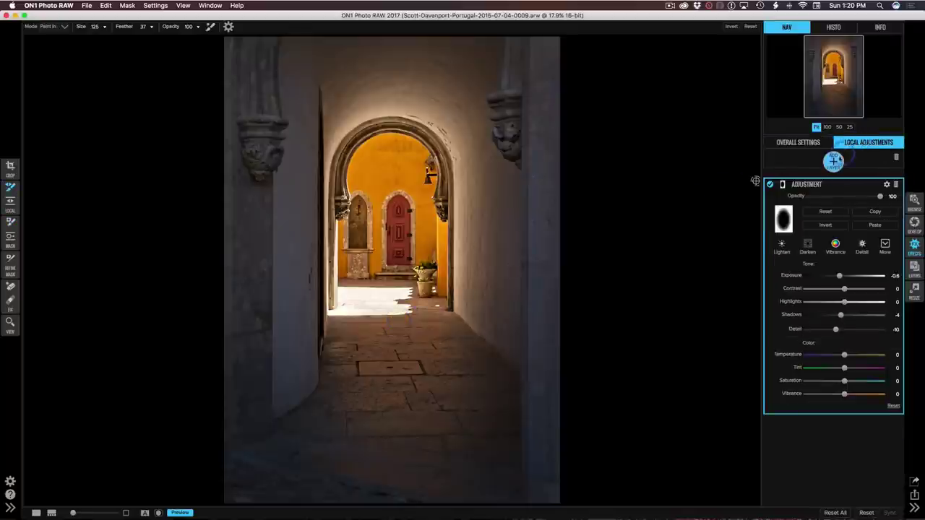
click(834, 162)
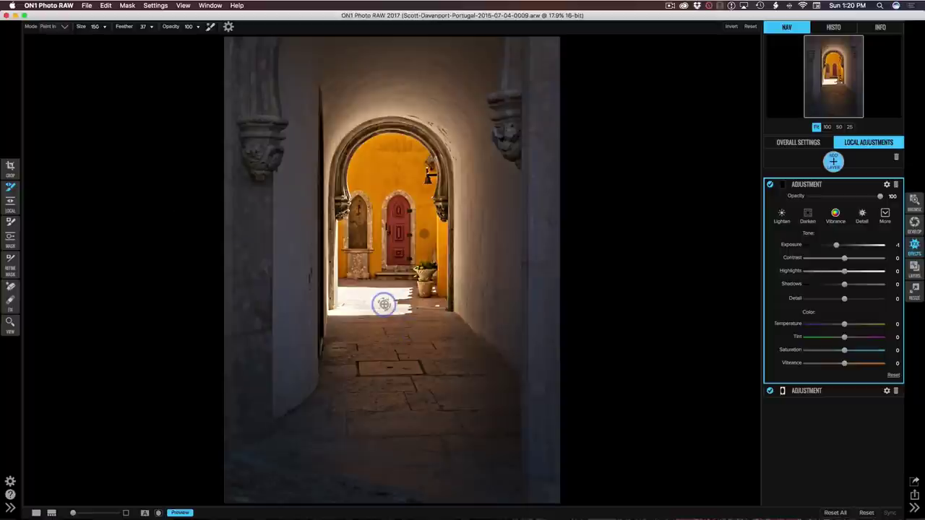
scroll(384, 304, up, 5)
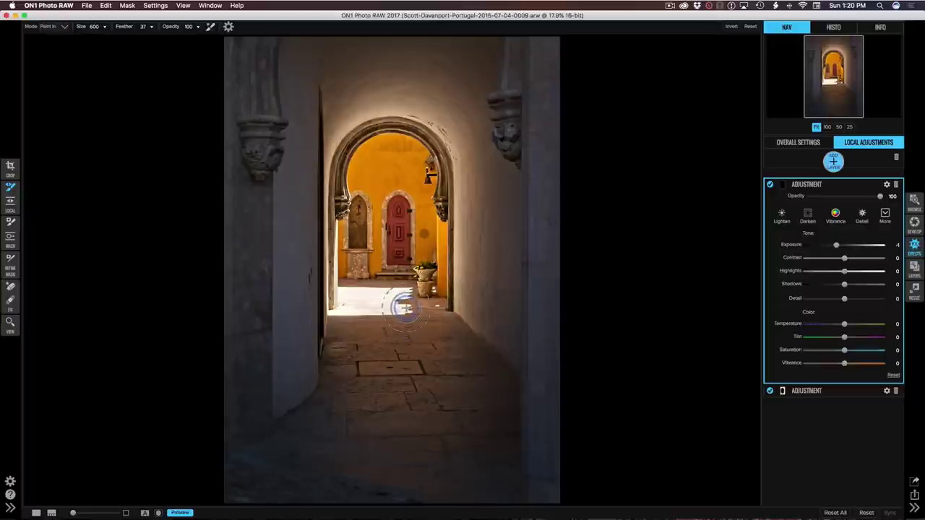
mouse_move(403, 307)
mouse_down()
mouse_move(343, 303)
mouse_move(326, 238)
mouse_move(325, 289)
mouse_up()
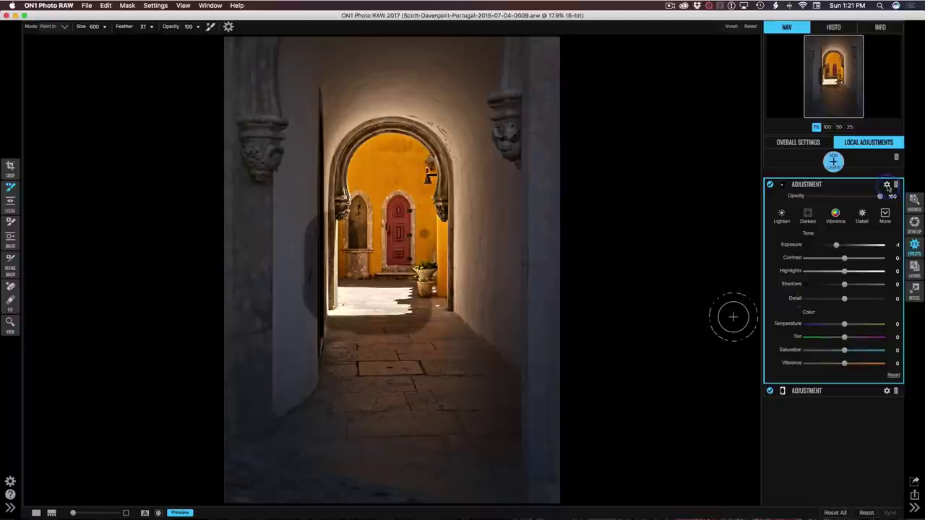
Show the adjustment's Blending Options and open the Apply To tonal range list.
click(887, 185)
click(853, 210)
click(815, 240)
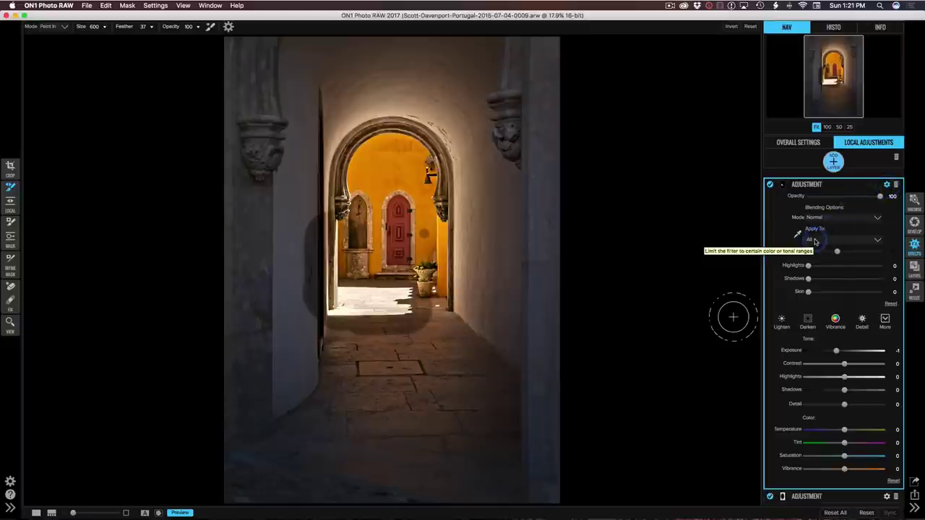
Apply the floor darkening to Highlights only, with Highlights 2, Range 27 and Exposure -0.85.
click(815, 240)
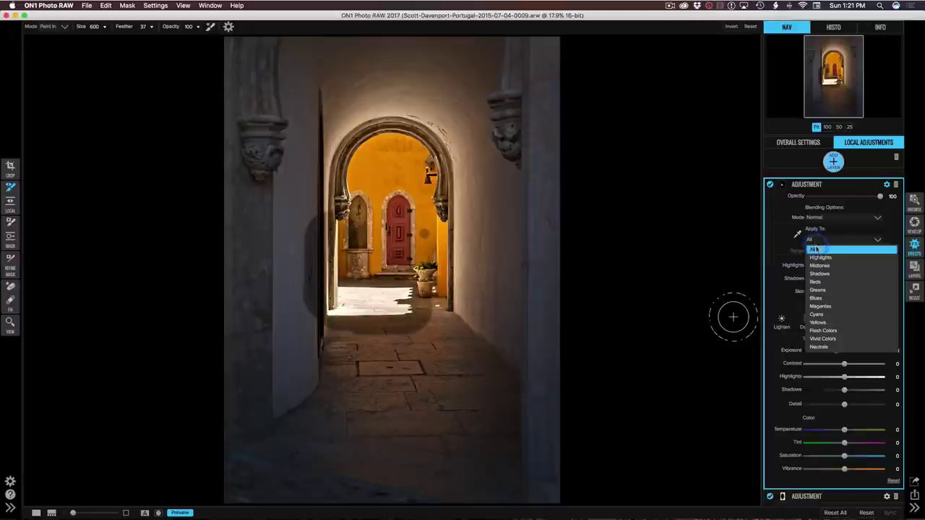
click(818, 258)
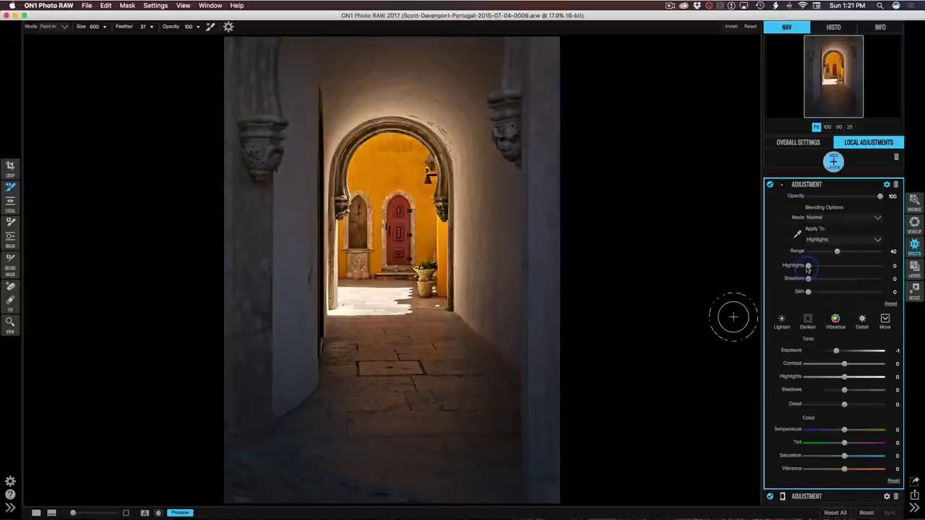
mouse_move(808, 266)
mouse_down()
mouse_move(830, 270)
mouse_move(812, 270)
mouse_up()
drag(837, 252, 828, 252)
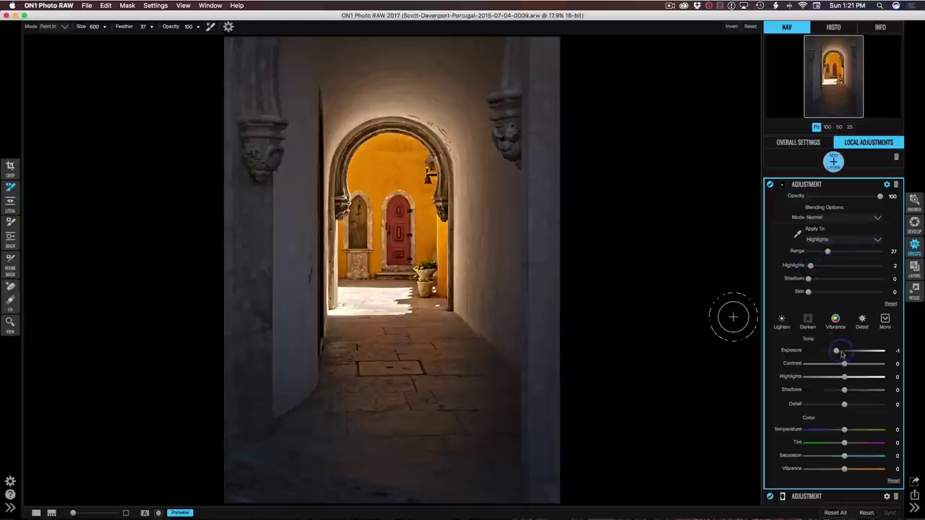
drag(837, 352, 838, 353)
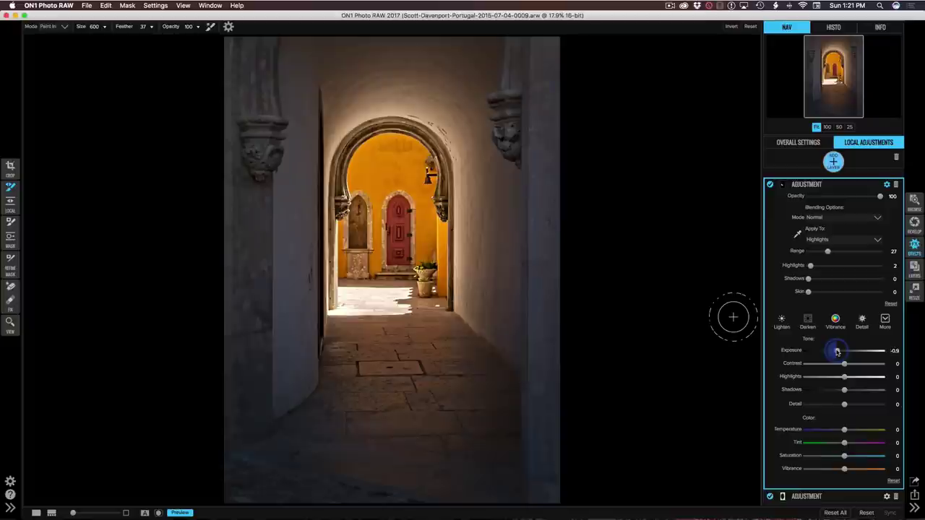
Toggle the floor adjustment layer on and off to compare before and after.
click(770, 185)
click(770, 185)
click(770, 185)
click(770, 185)
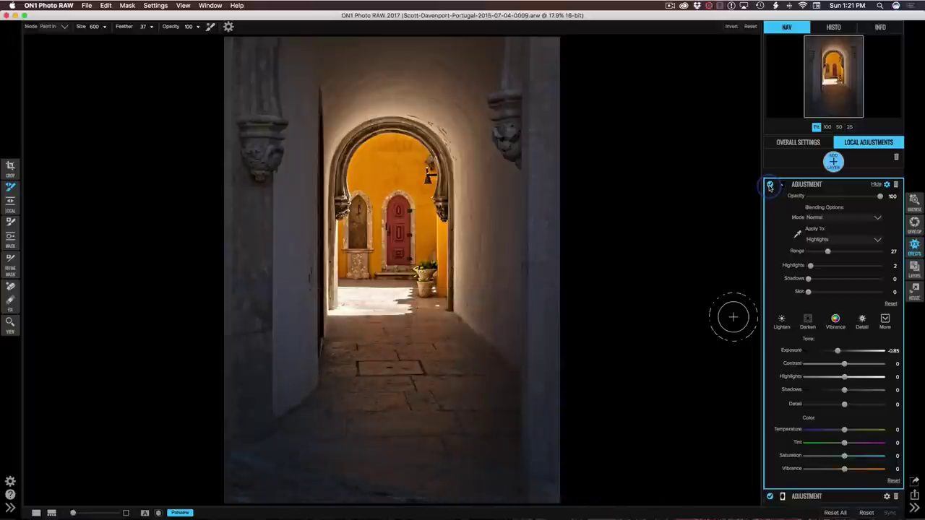
click(770, 185)
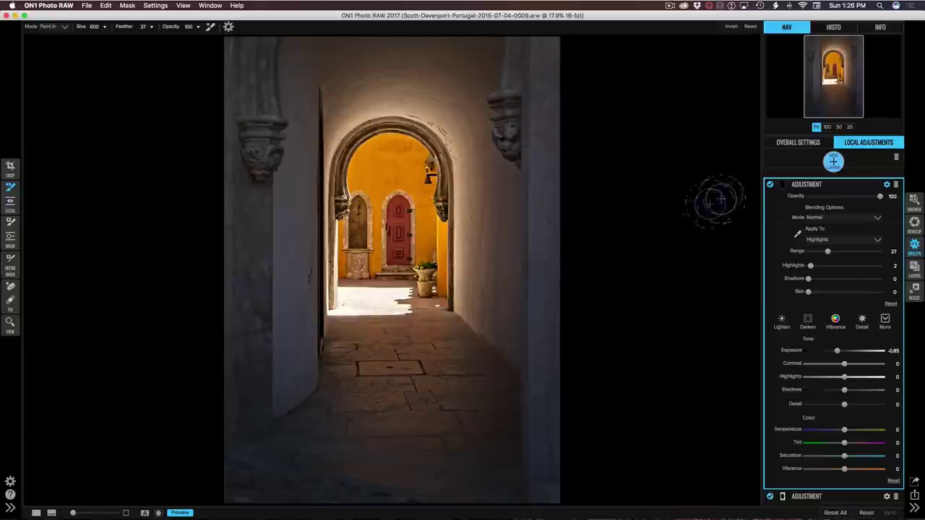
Add a Glow filter to the whole image using the Orton Clean preset.
click(799, 145)
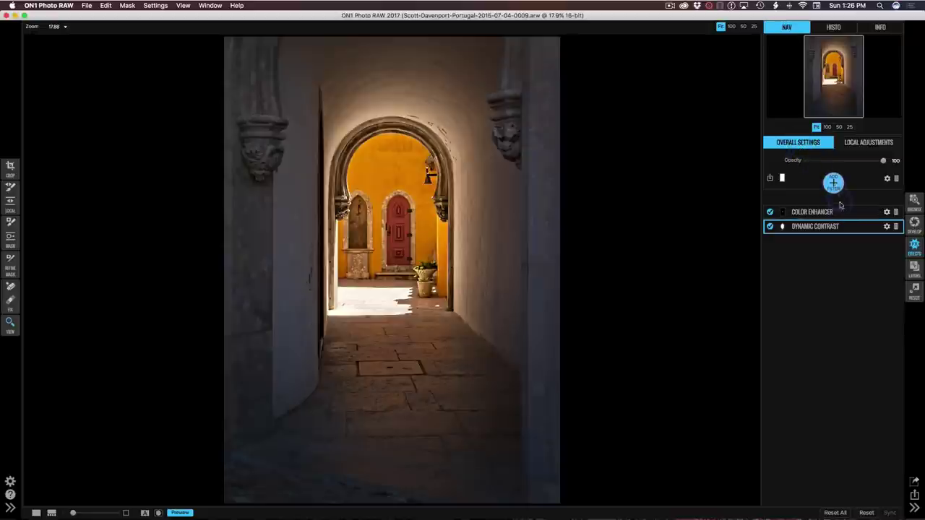
click(841, 208)
click(834, 182)
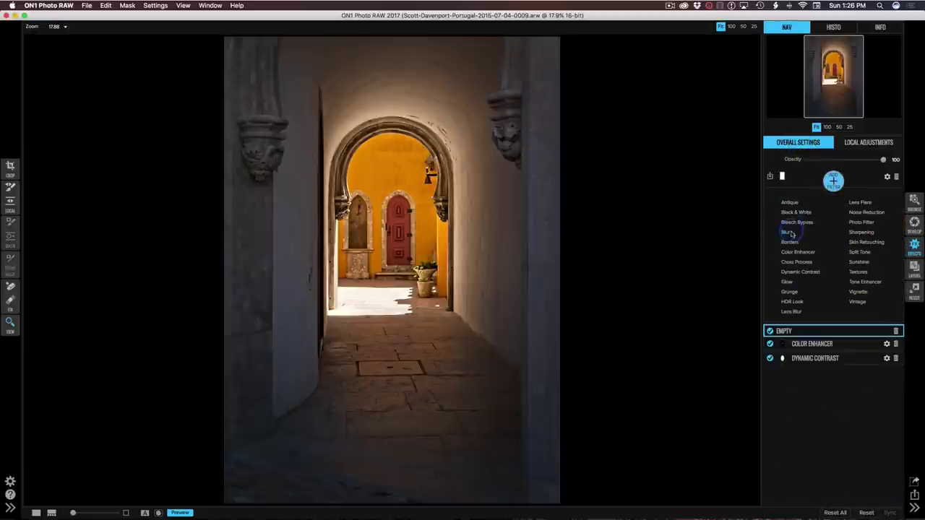
click(788, 281)
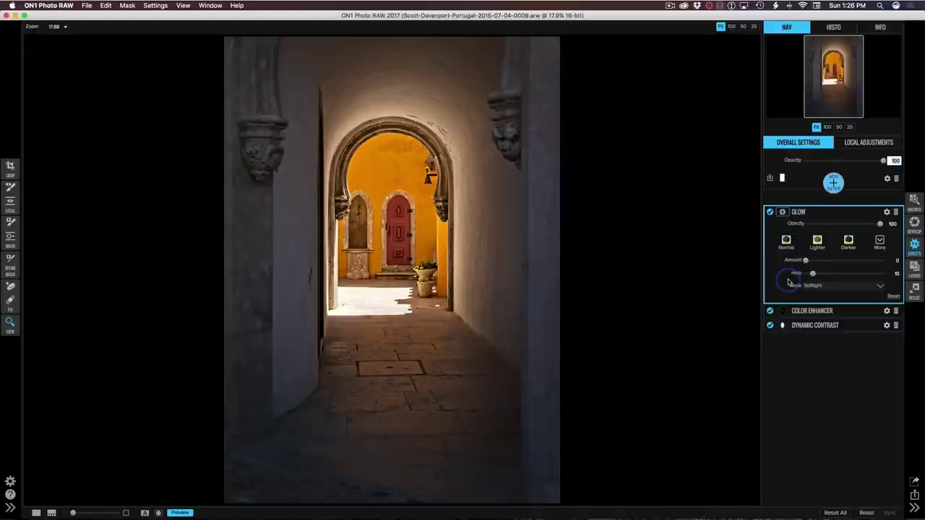
click(879, 244)
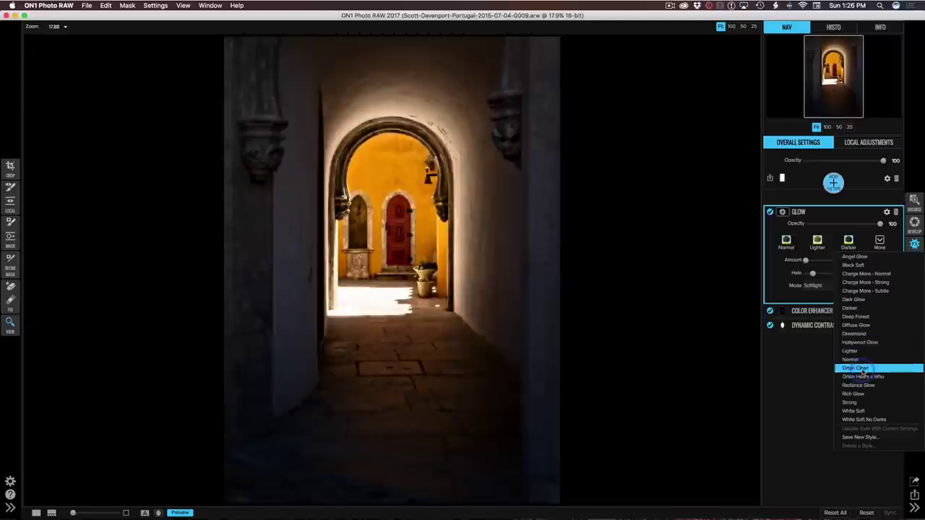
click(862, 370)
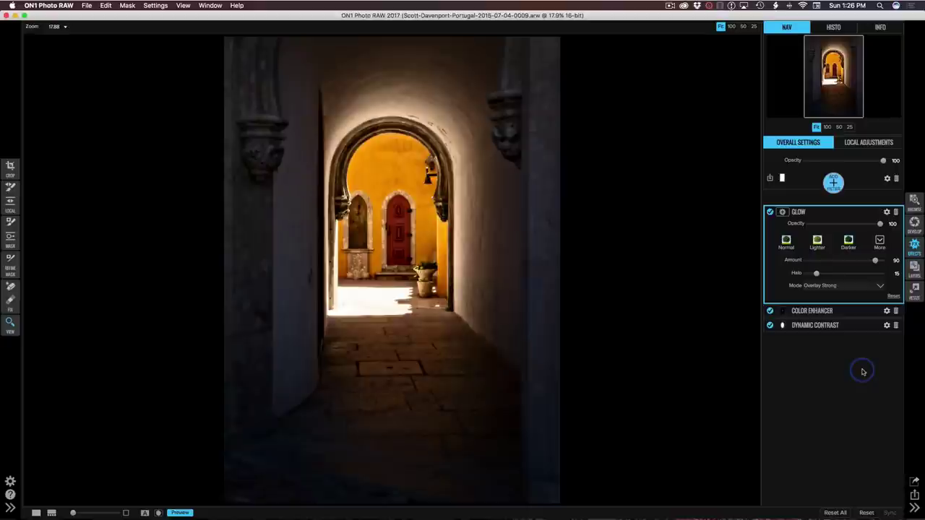
Test Glow opacity at 47, 46 and 43, then return it to 100.
drag(880, 224, 842, 225)
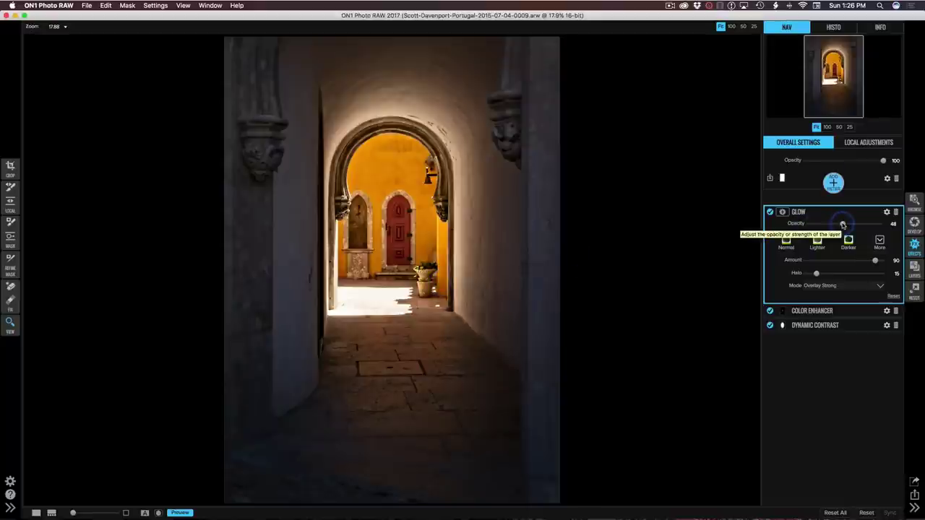
click(842, 224)
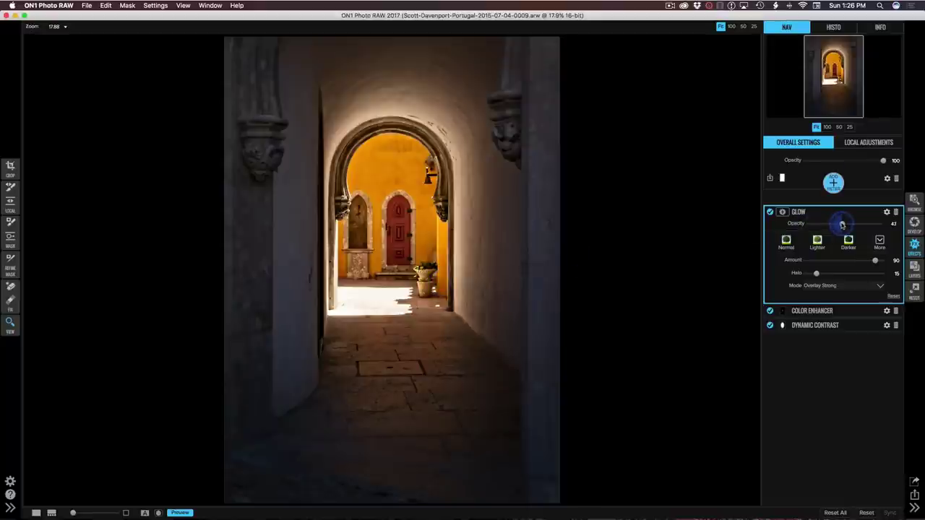
drag(842, 224, 840, 225)
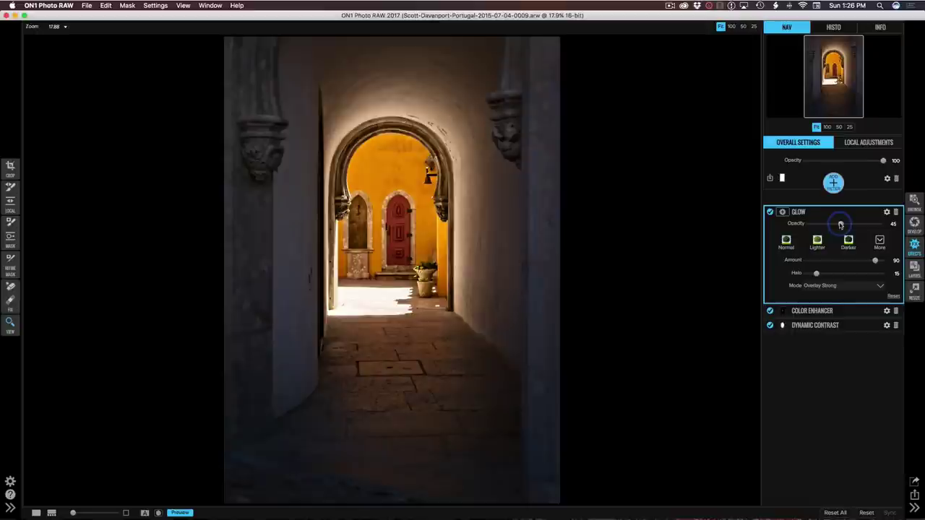
drag(841, 225, 841, 224)
drag(841, 224, 881, 225)
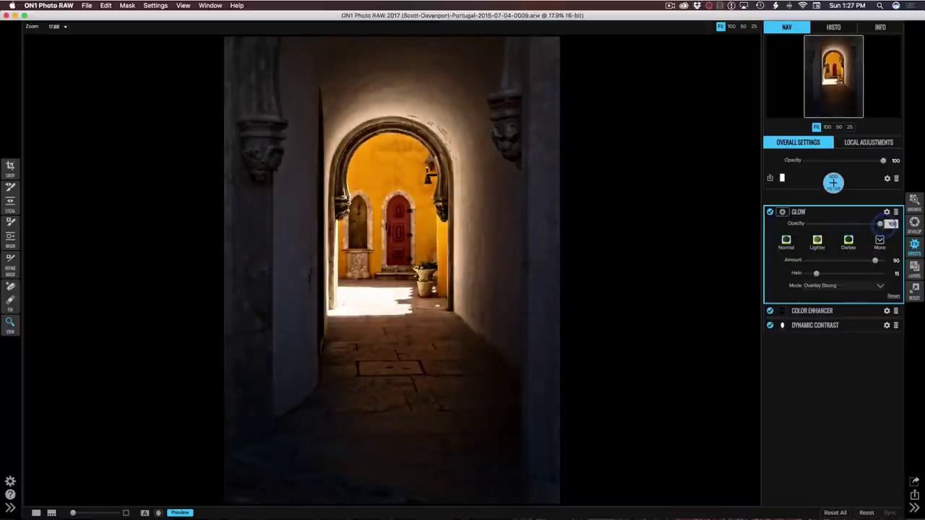
Set up a Center-shaped mask on the Glow effect at 51 opacity.
click(782, 212)
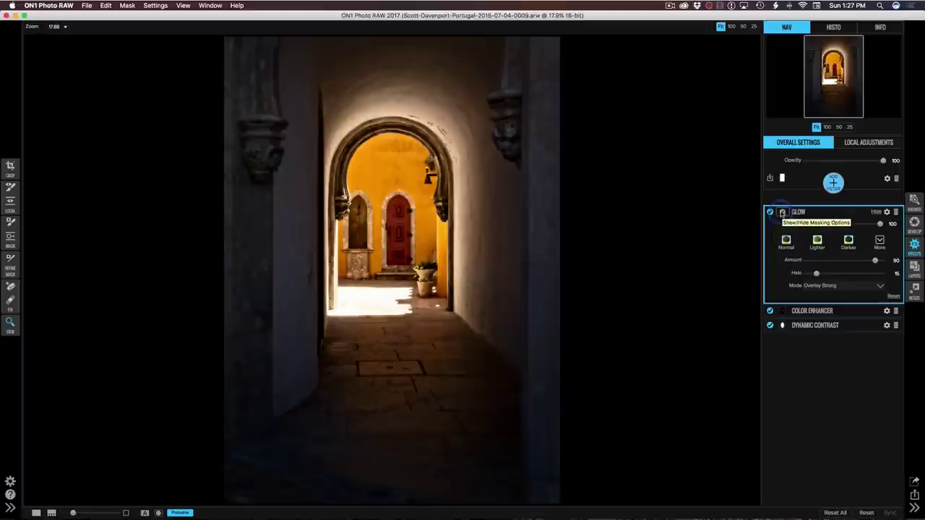
click(11, 241)
click(176, 29)
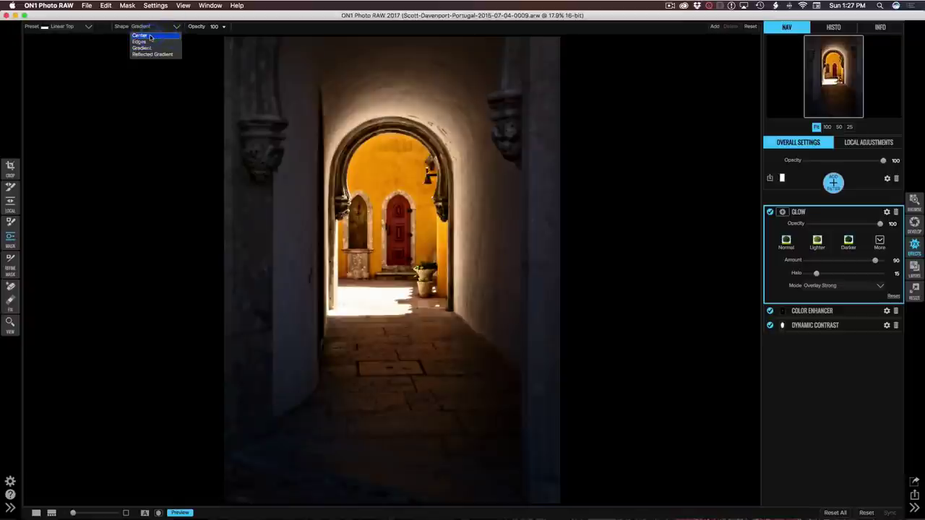
click(150, 37)
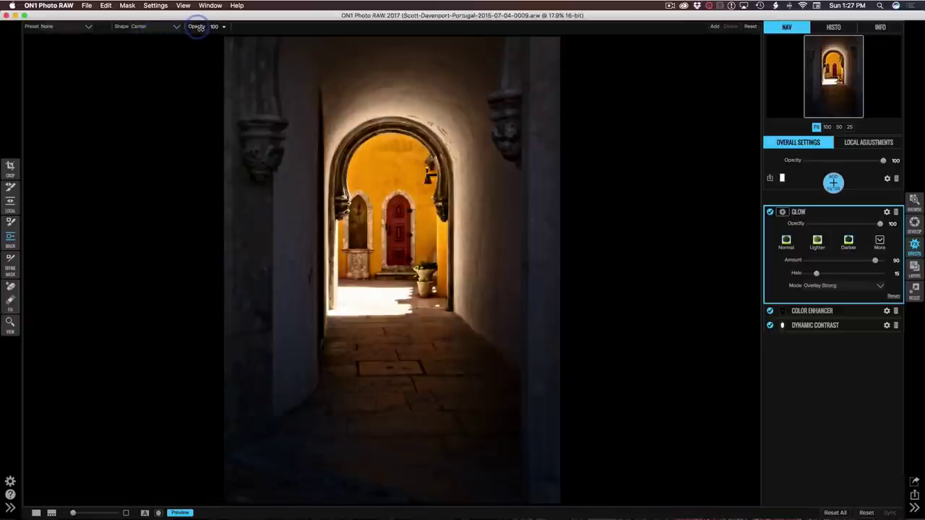
drag(196, 27, 166, 29)
Place the elliptical mask over the archway, reshape it, and widen its feather past the photo edges.
click(393, 231)
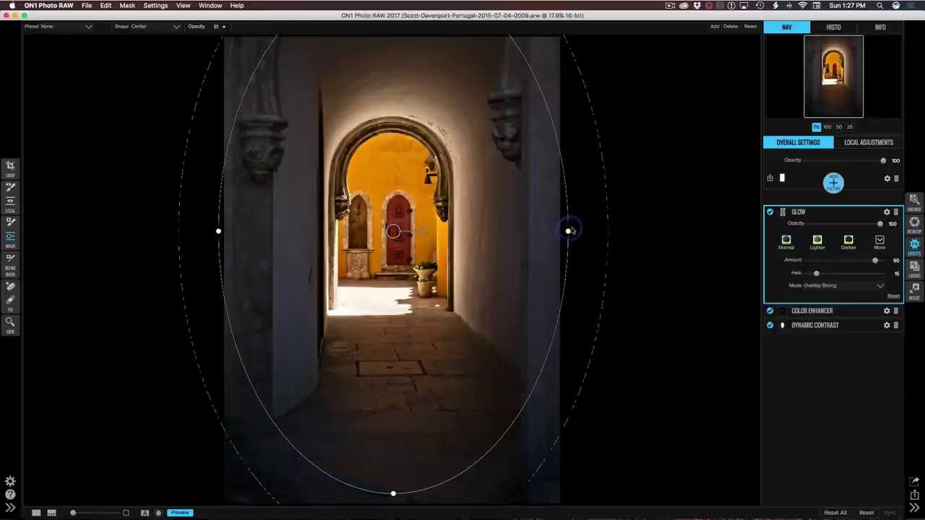
drag(568, 232, 470, 232)
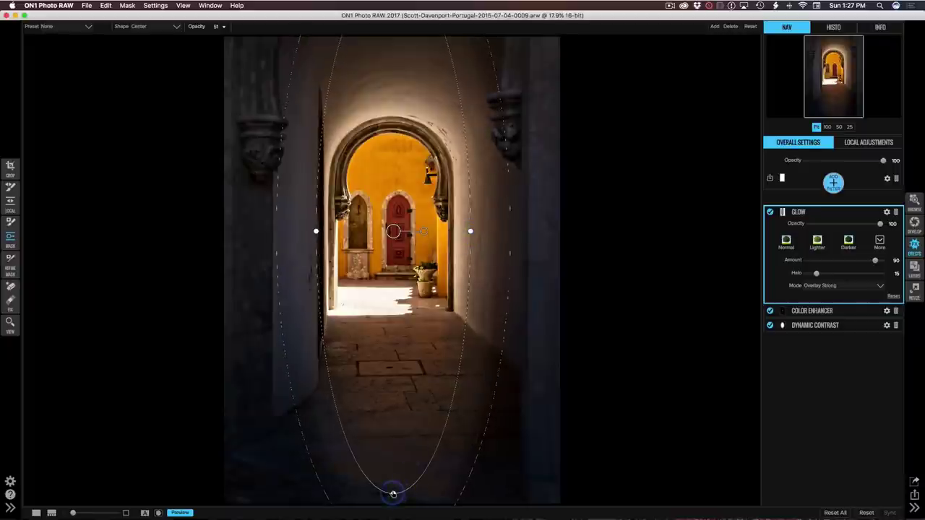
drag(393, 494, 394, 333)
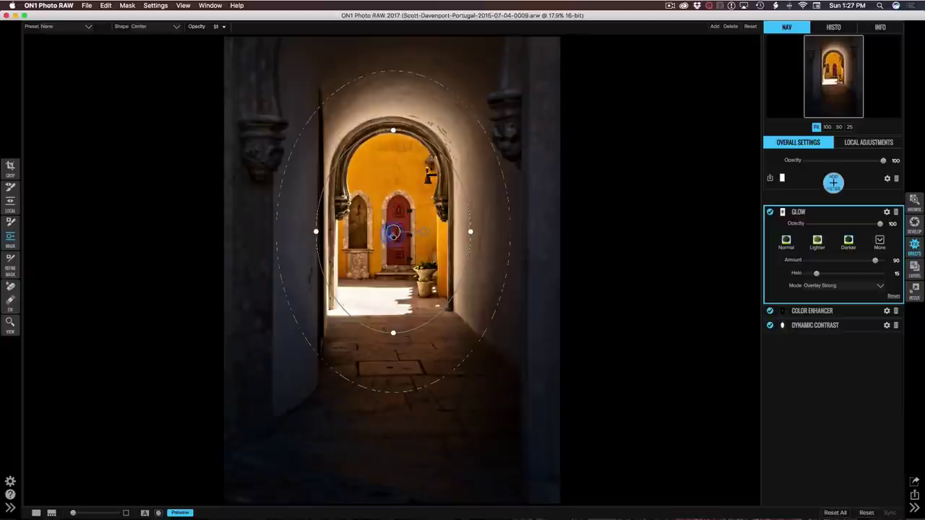
drag(393, 232, 391, 224)
drag(313, 226, 322, 224)
drag(390, 326, 390, 345)
drag(390, 225, 390, 239)
drag(493, 290, 571, 305)
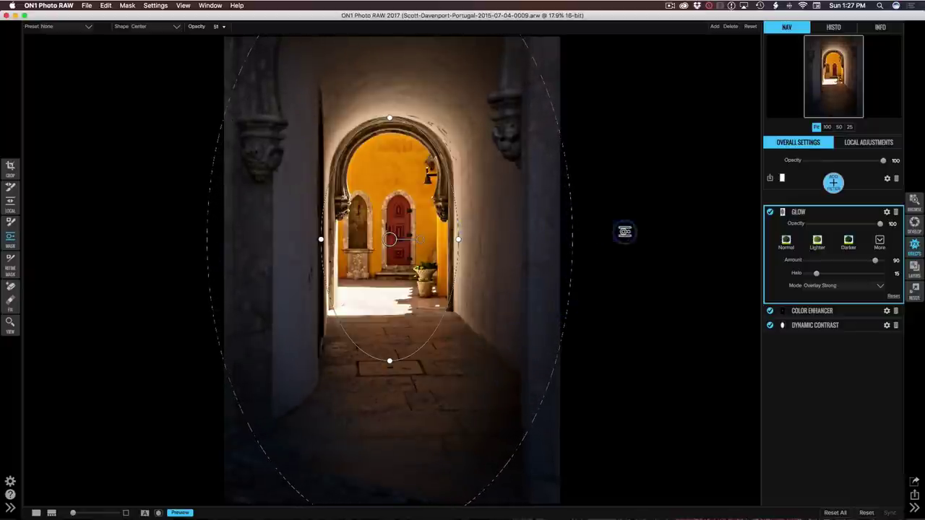
In grayscale mask view, tighten and reposition the Glow mask ellipse and enlarge its outer feather.
key(super+m)
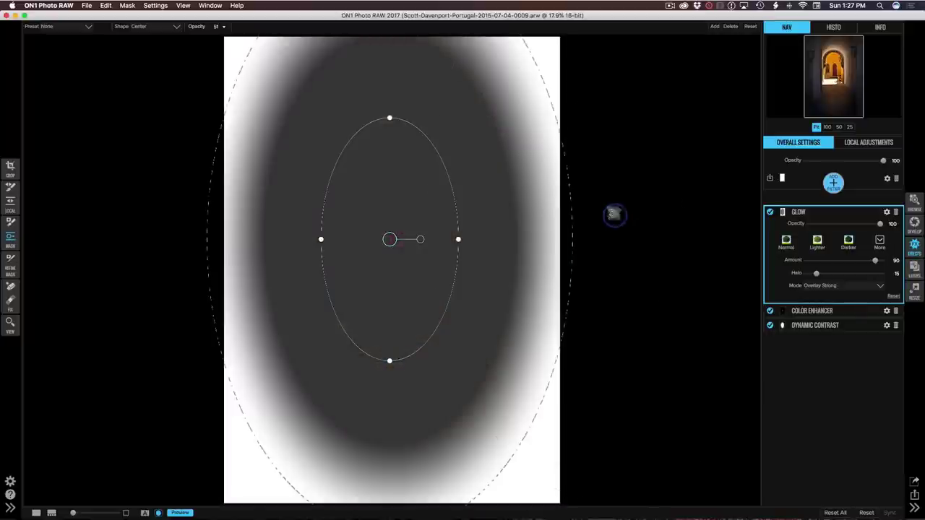
click(612, 210)
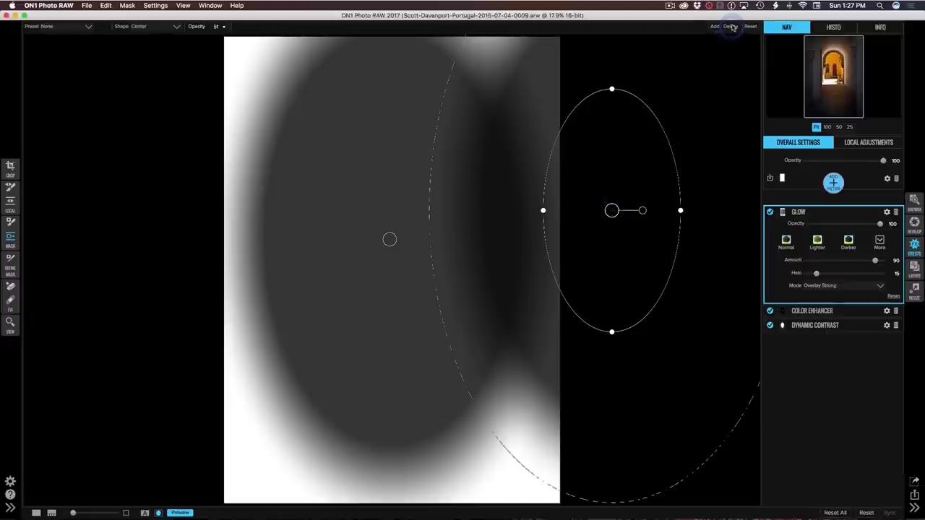
key(super+z)
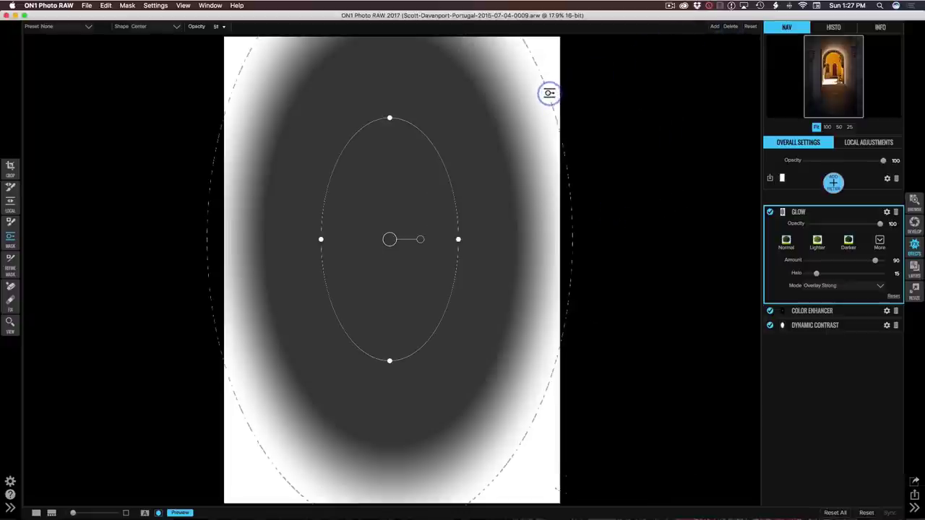
drag(546, 94, 494, 125)
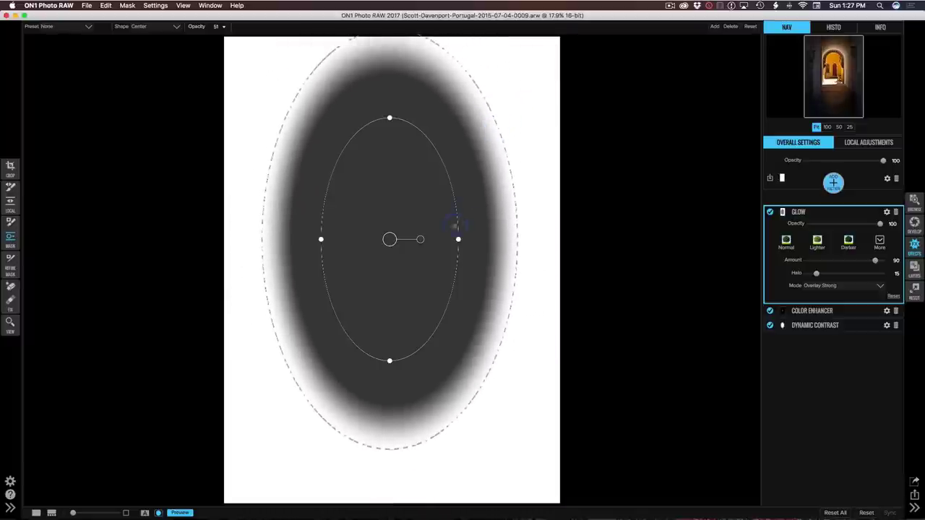
drag(459, 239, 449, 239)
drag(390, 119, 389, 138)
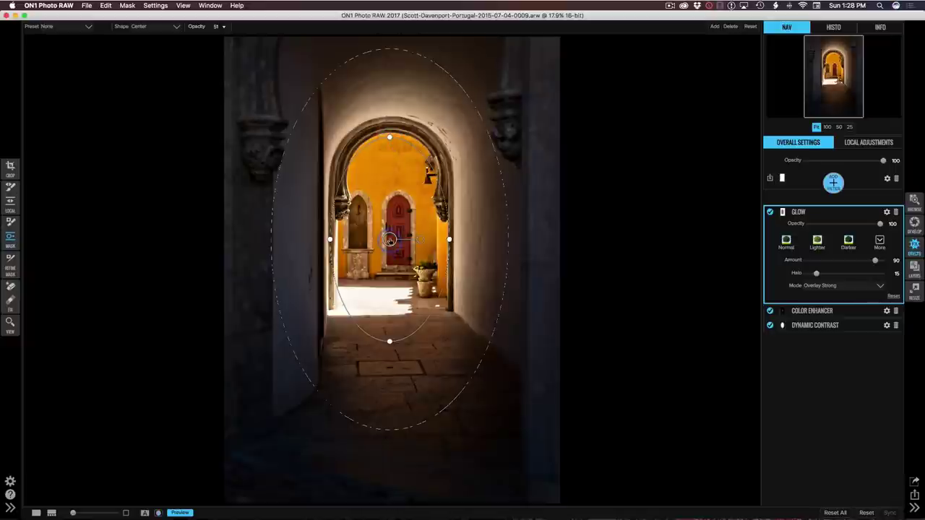
drag(390, 239, 391, 237)
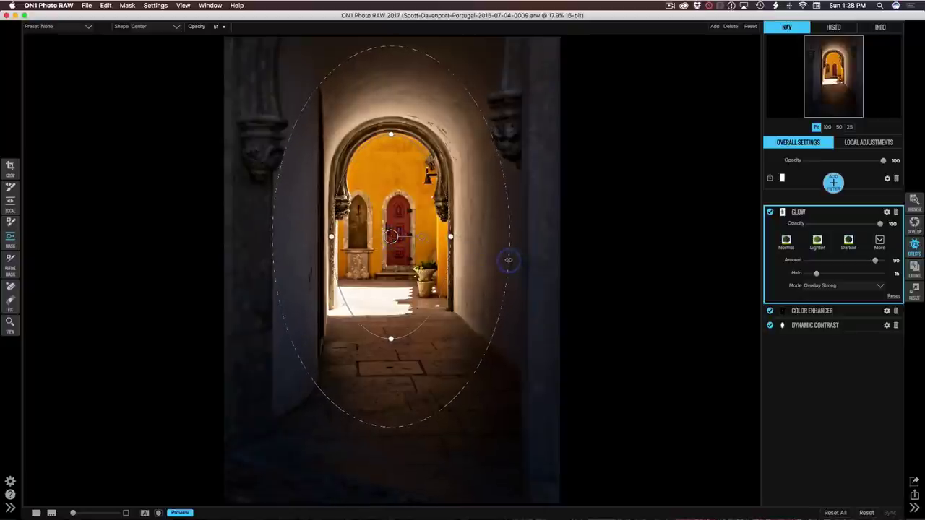
drag(508, 260, 559, 266)
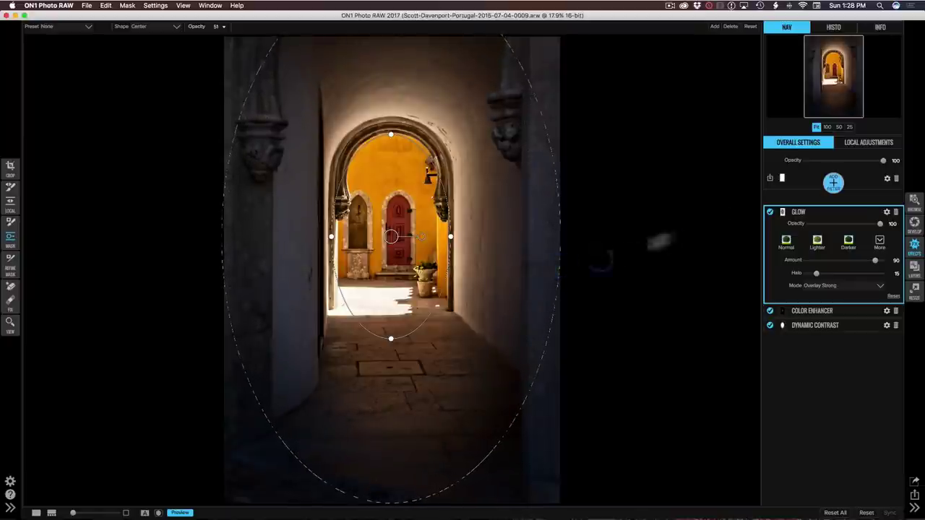
Compare Glow off and on, widen the mask feather further, and finish masking.
click(770, 212)
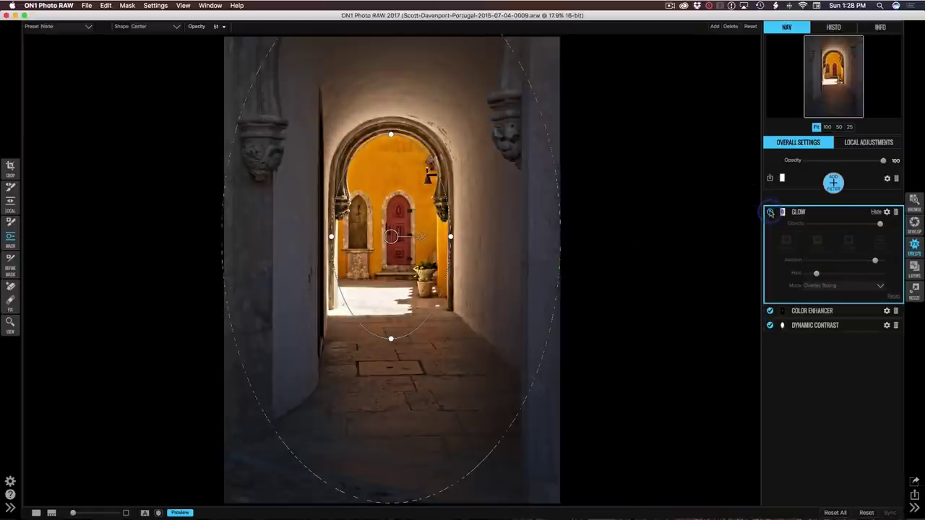
click(771, 212)
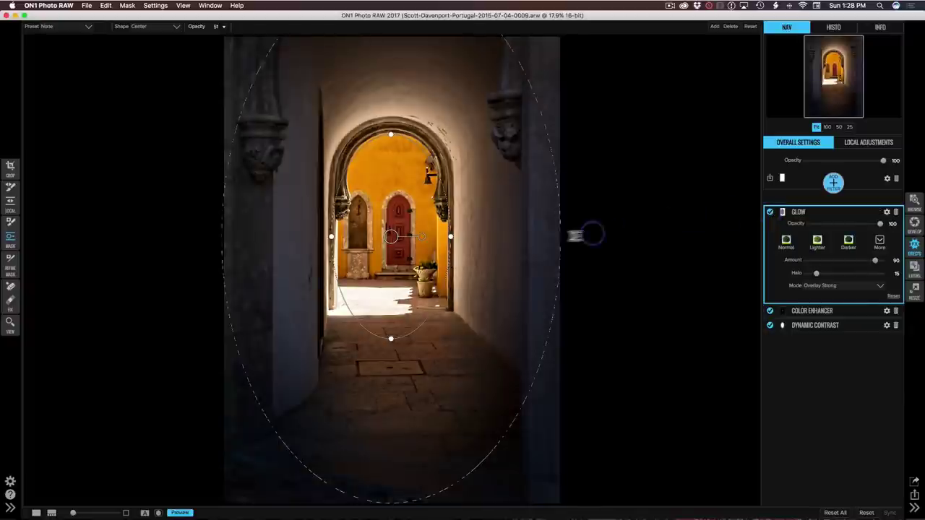
drag(558, 208, 618, 215)
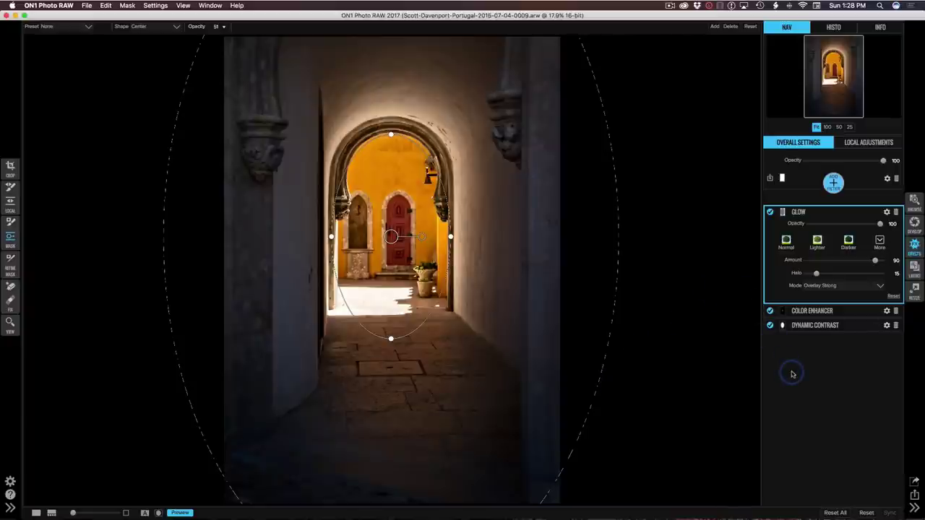
click(11, 324)
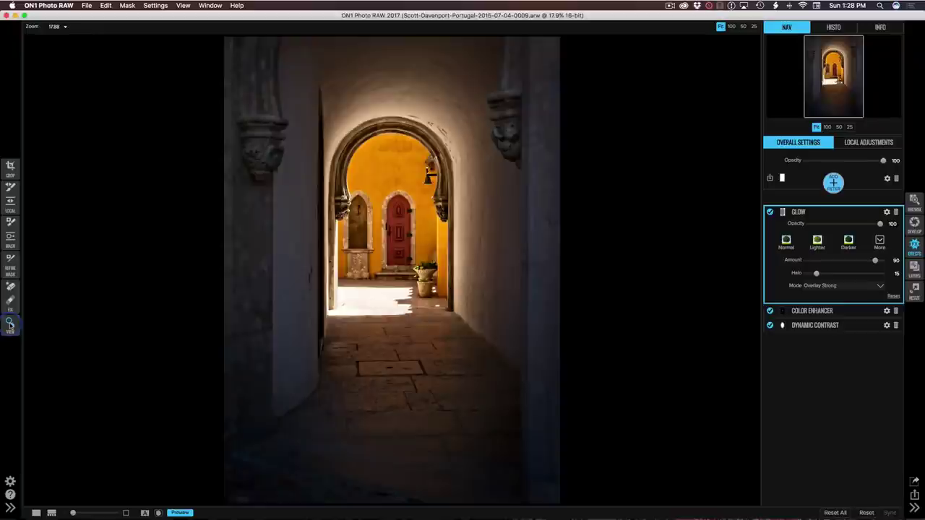
key(super+p)
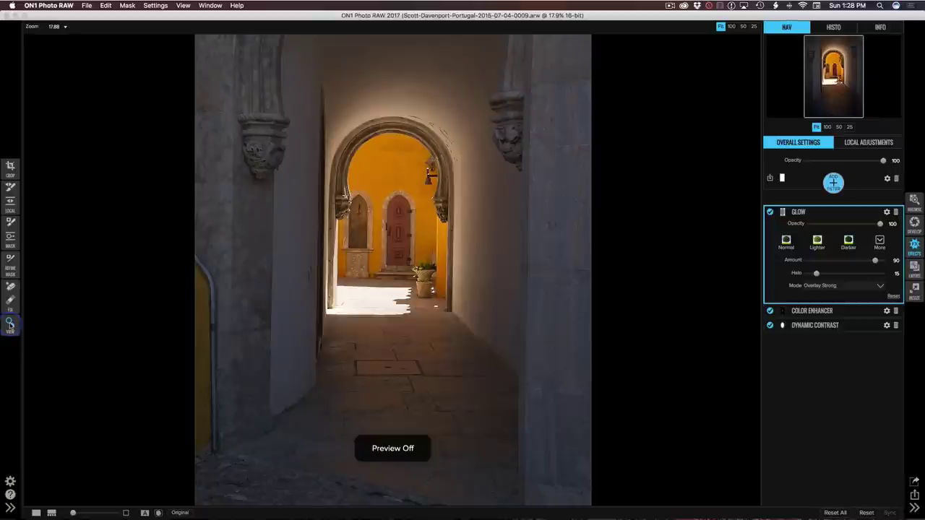
key(super+p)
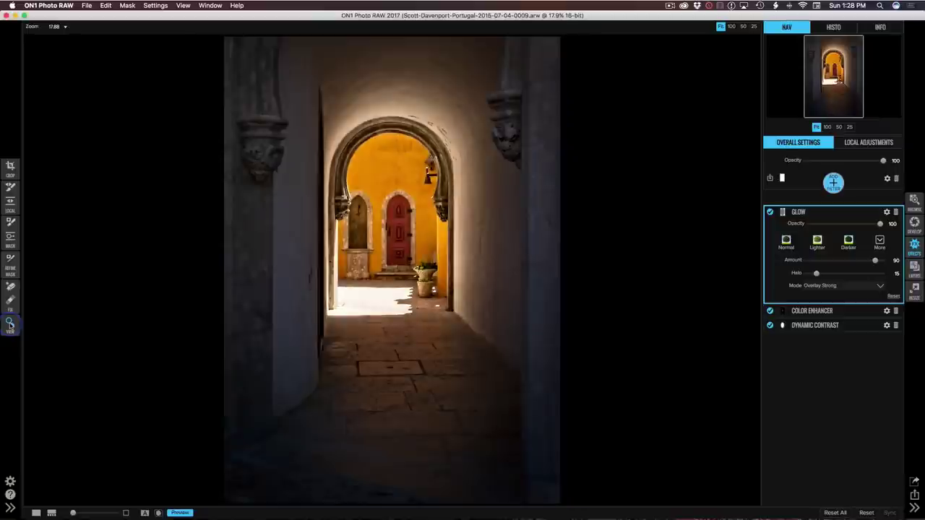